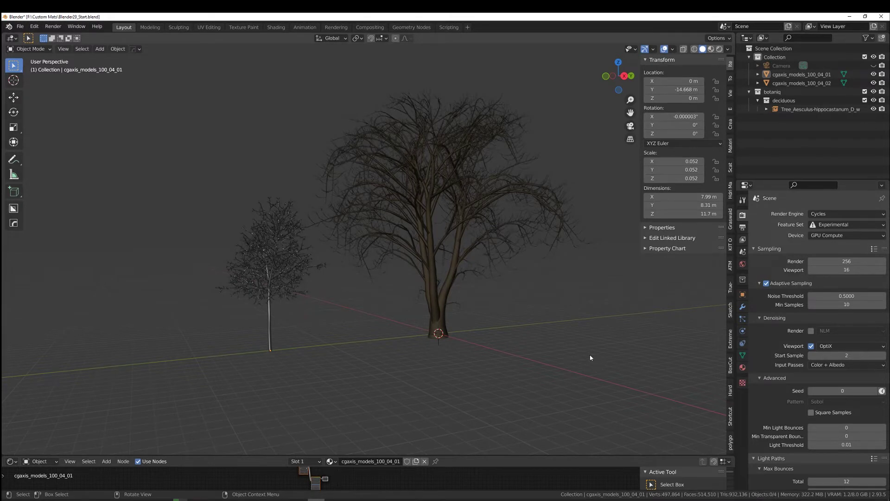
Orbit around the two trees and switch the viewport to Rendered shading.
{"action": "middle_click_drag", "start_coordinate": [589, 357], "coordinate": [555, 352]}
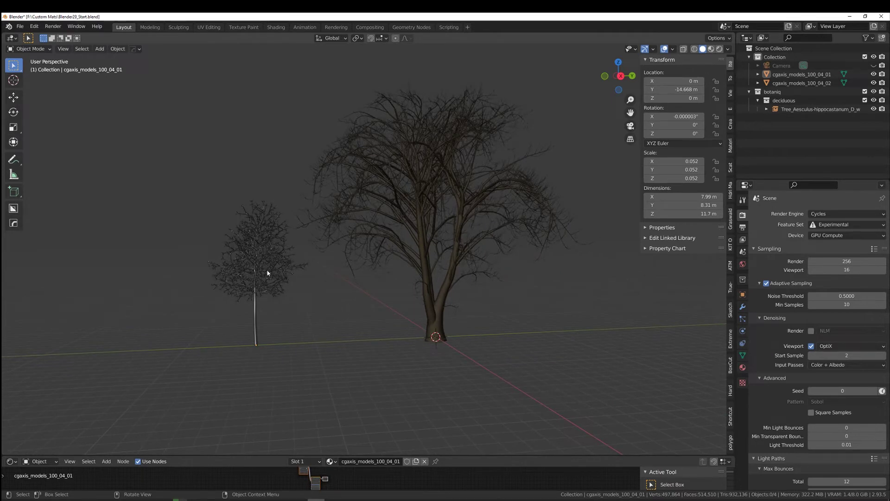
{"action": "left_click", "coordinate": [429, 233]}
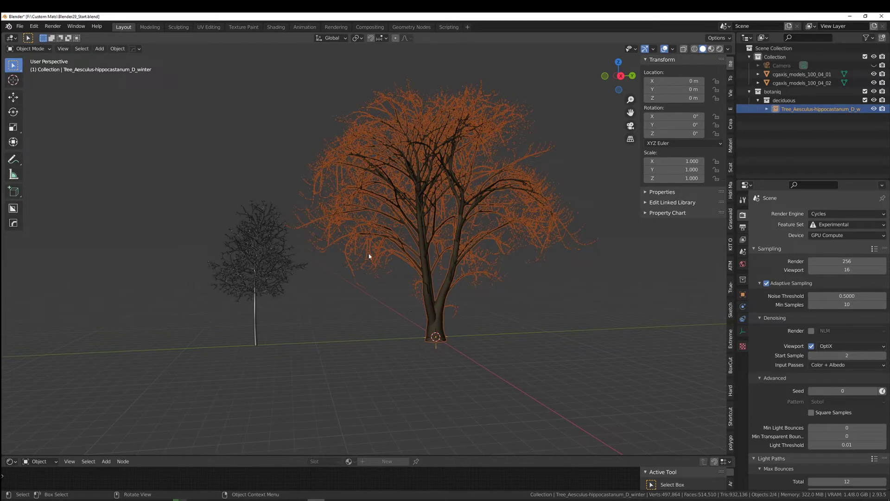
{"action": "left_click", "coordinate": [541, 369]}
{"action": "middle_click_drag", "start_coordinate": [469, 354], "coordinate": [418, 353]}
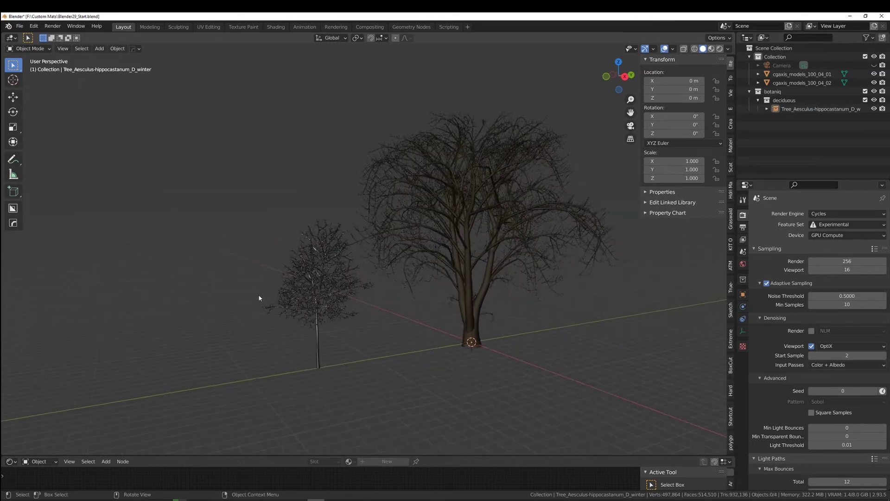
{"action": "left_click", "coordinate": [720, 48]}
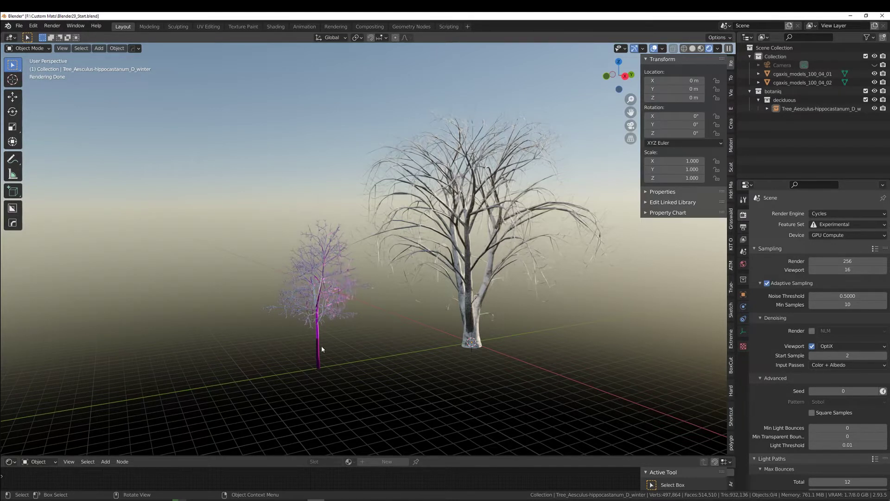
Zoom in on the trees and select cgaxis_models_100_04_01 and cgaxis_models_100_04_02 in the Outliner.
{"action": "scroll", "coordinate": [367, 343], "scroll_direction": "up", "scroll_amount": 2}
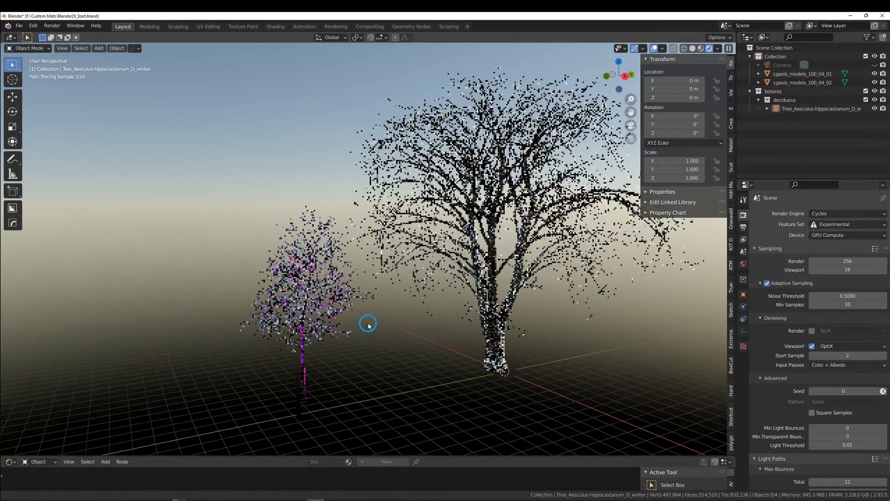
{"action": "middle_click_drag", "start_coordinate": [370, 328], "coordinate": [407, 294], "text": "shift"}
{"action": "scroll", "coordinate": [408, 279], "scroll_direction": "up", "scroll_amount": 3}
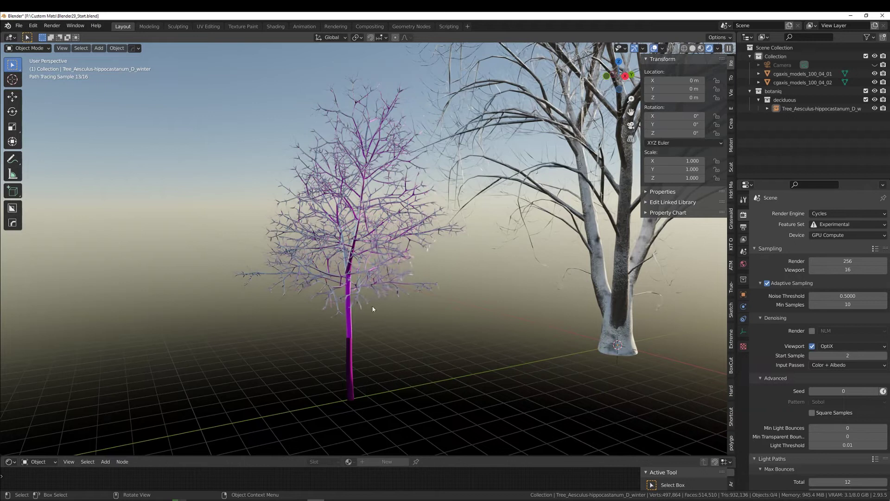
{"action": "left_click", "coordinate": [801, 76]}
{"action": "left_click", "coordinate": [802, 81], "text": "shift"}
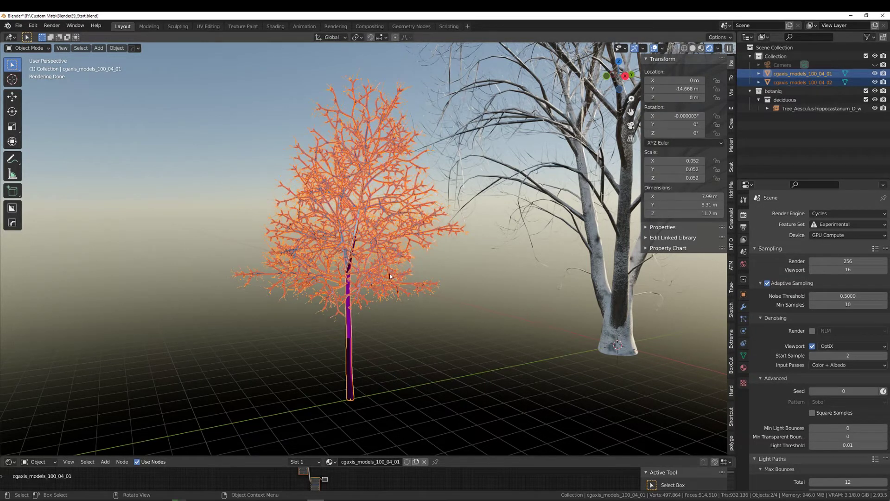
Run Find Missing Files on the cgaxis_models_volume_100_maps folder.
{"action": "left_click", "coordinate": [18, 26]}
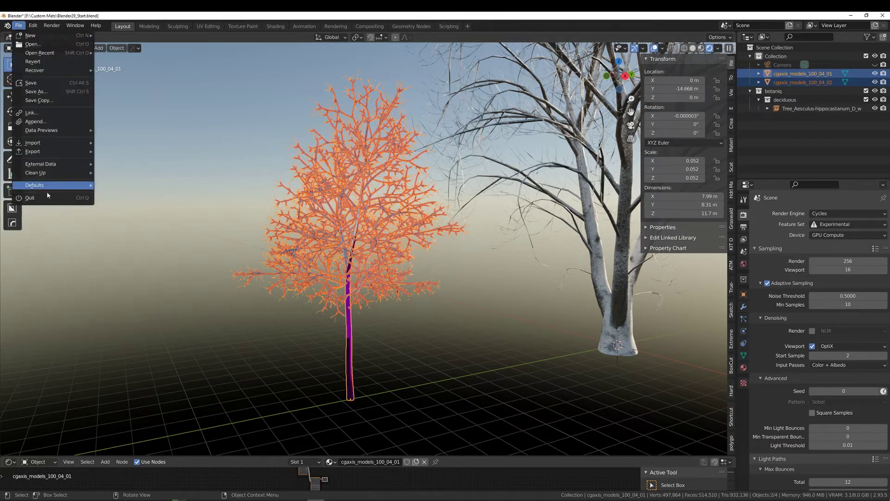
{"action": "mouse_move", "coordinate": [38, 165]}
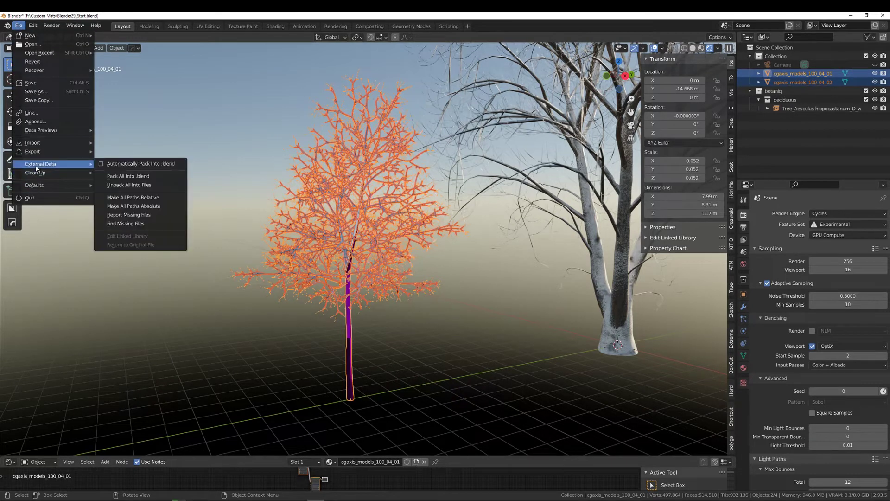
{"action": "left_click", "coordinate": [144, 223]}
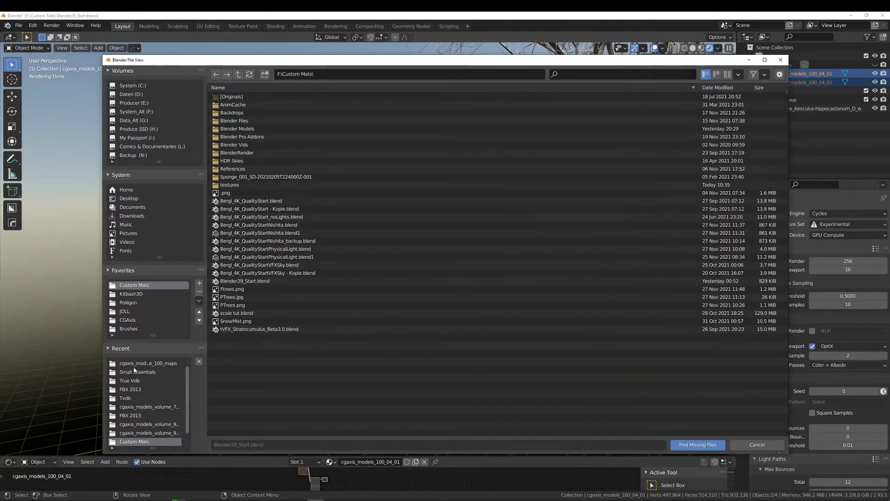
{"action": "left_click", "coordinate": [130, 389]}
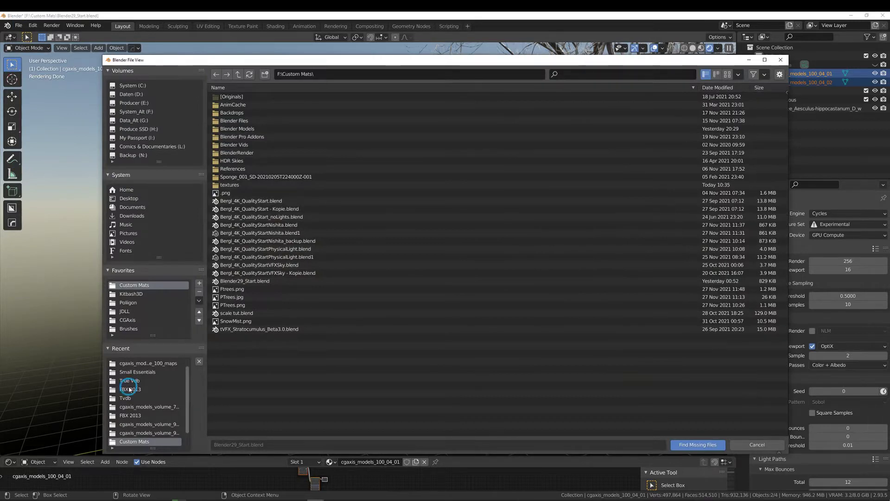
{"action": "left_click", "coordinate": [238, 75]}
{"action": "left_click", "coordinate": [238, 75]}
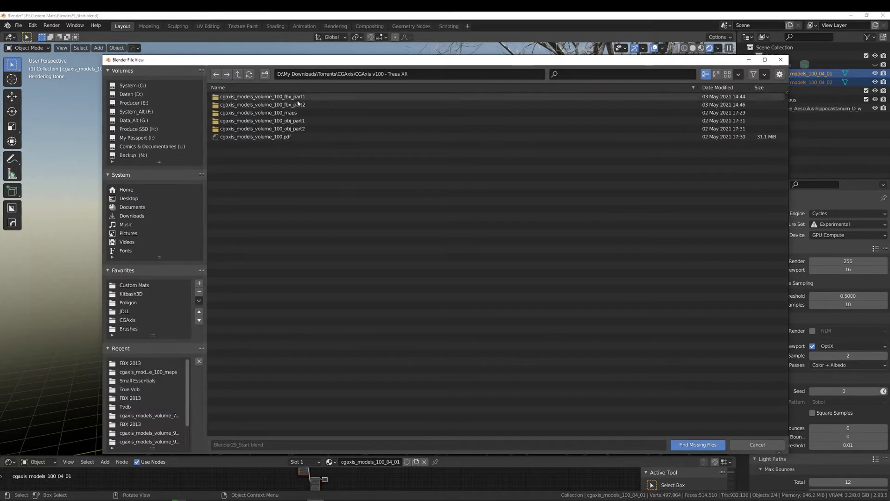
{"action": "left_click", "coordinate": [283, 113]}
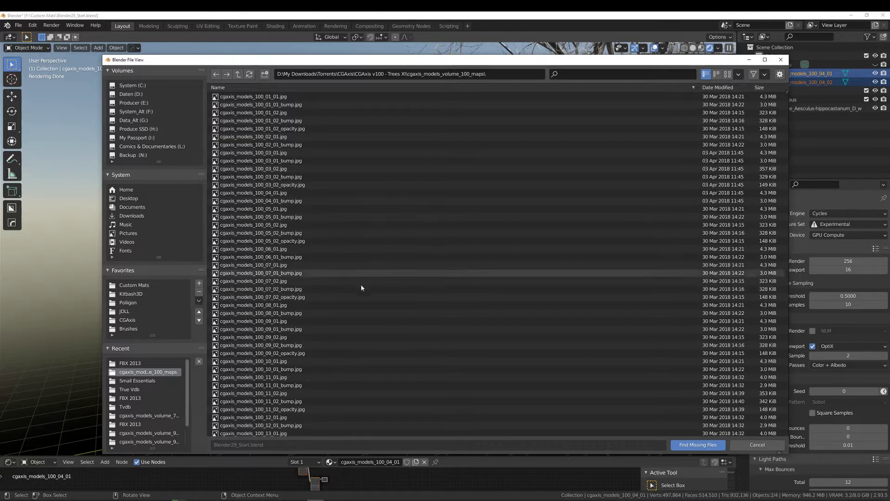
{"action": "left_click", "coordinate": [693, 446]}
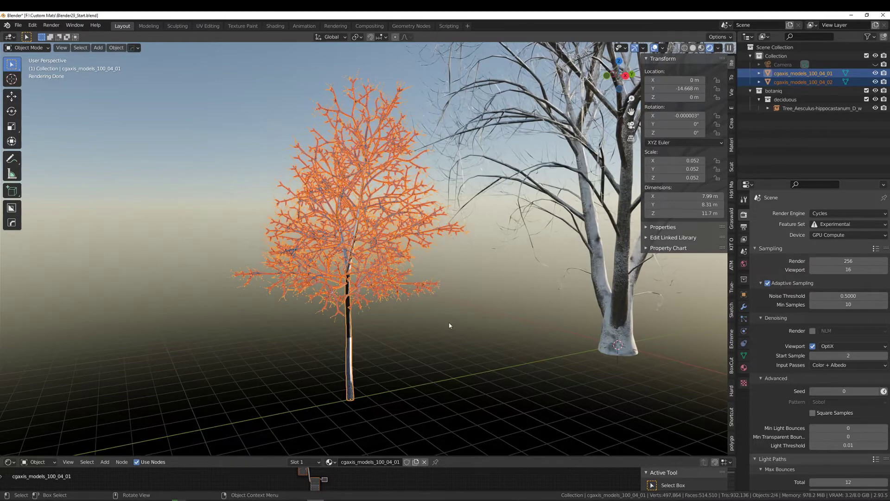
Set Metallic to 0 on the cgaxis_models_100_04_01 and cgaxis_models_100_04_02 materials.
{"action": "left_click", "coordinate": [425, 347]}
{"action": "mouse_move", "coordinate": [424, 346]}
{"action": "middle_mouse_down"}
{"action": "mouse_move", "coordinate": [454, 308]}
{"action": "mouse_move", "coordinate": [527, 356]}
{"action": "mouse_move", "coordinate": [550, 350]}
{"action": "mouse_move", "coordinate": [619, 364]}
{"action": "mouse_move", "coordinate": [600, 352]}
{"action": "middle_mouse_up"}
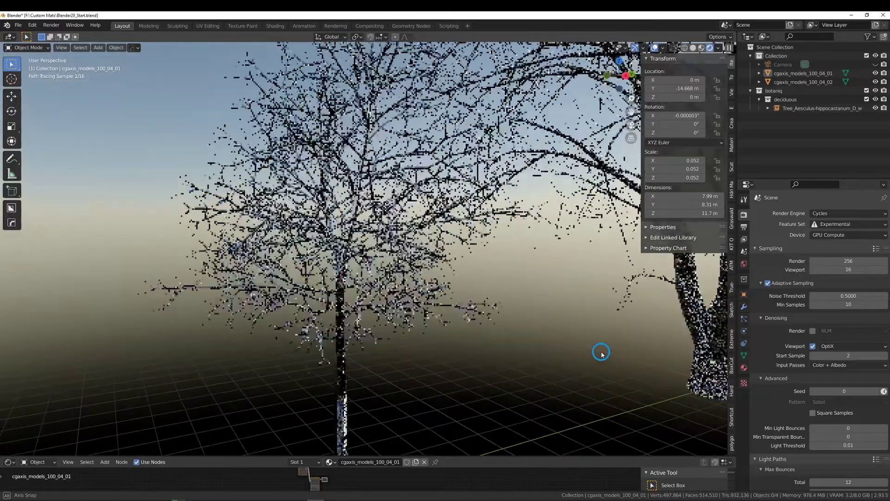
{"action": "scroll", "coordinate": [431, 320], "scroll_direction": "up", "scroll_amount": 2}
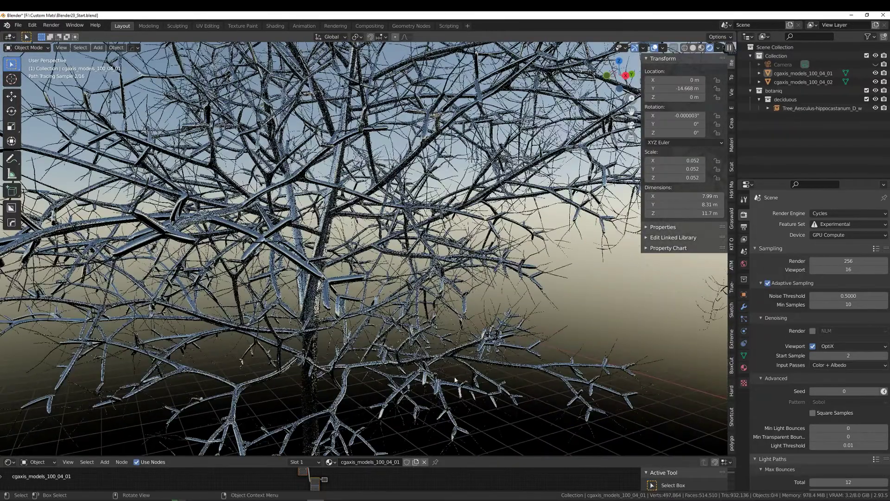
{"action": "scroll", "coordinate": [344, 357], "scroll_direction": "up", "scroll_amount": 3}
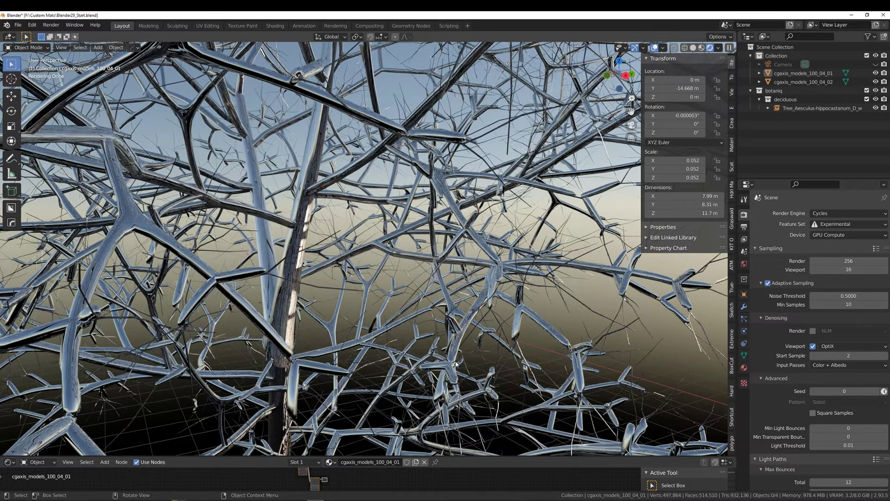
{"action": "scroll", "coordinate": [441, 291], "scroll_direction": "down", "scroll_amount": 6}
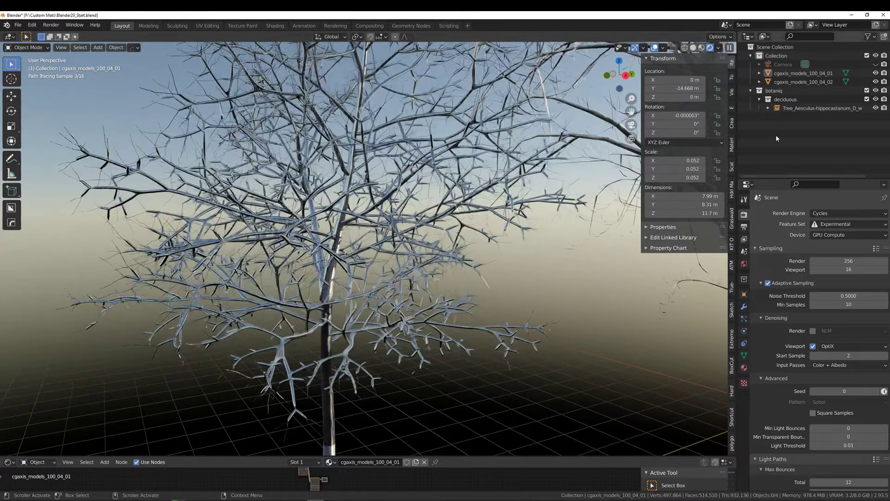
{"action": "left_click", "coordinate": [798, 73]}
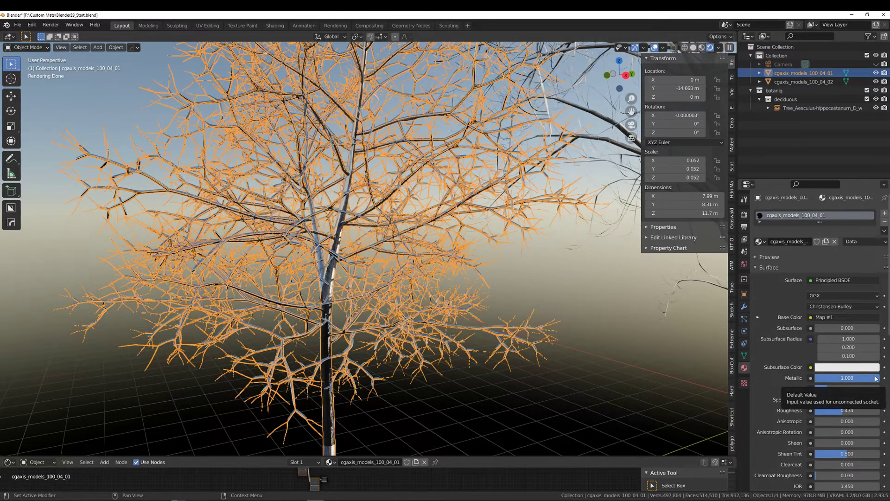
{"action": "left_click_drag", "start_coordinate": [876, 378], "coordinate": [815, 377]}
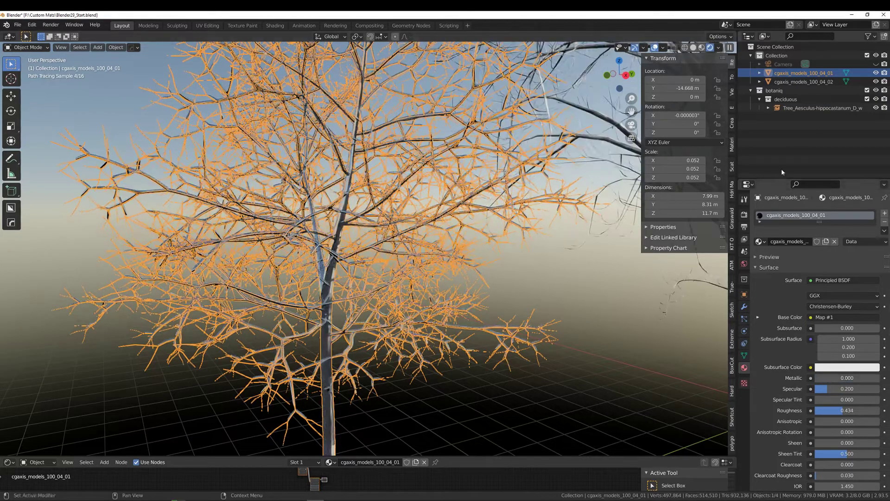
{"action": "left_click", "coordinate": [785, 82]}
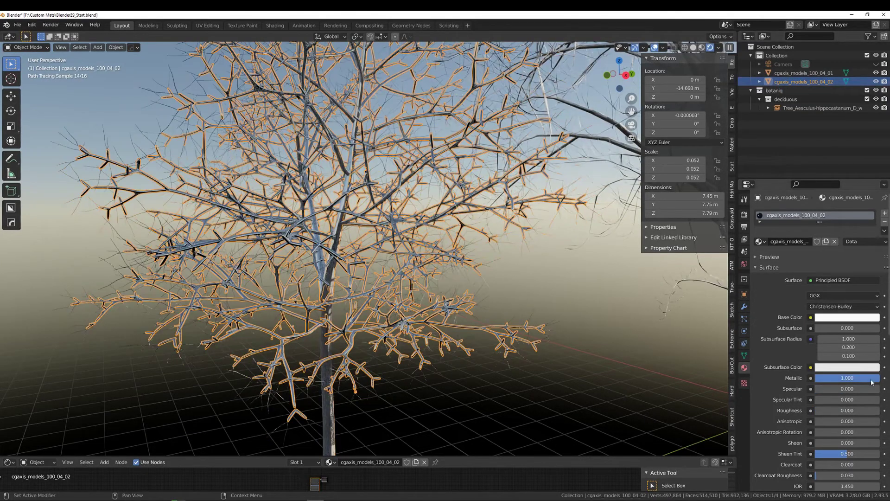
{"action": "left_click_drag", "start_coordinate": [848, 378], "coordinate": [815, 378]}
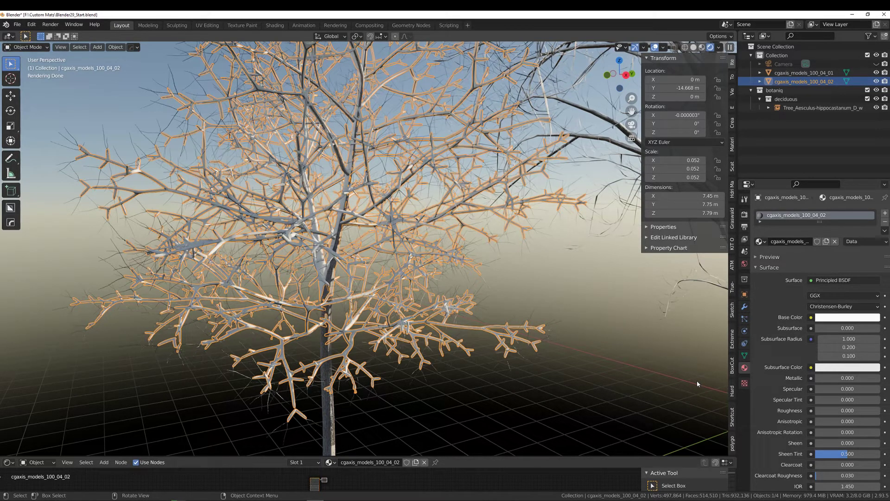
Clear the selection and orbit and zoom around the small tree.
{"action": "left_click", "coordinate": [412, 390]}
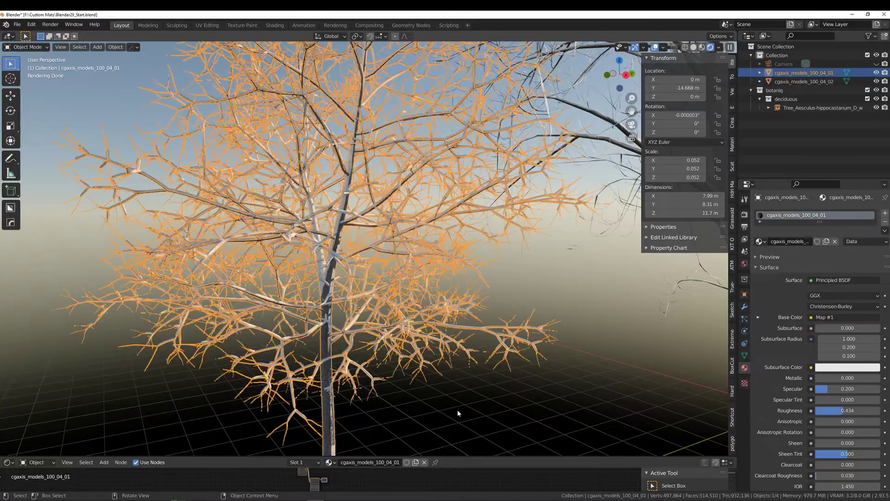
{"action": "left_click", "coordinate": [457, 410]}
{"action": "mouse_move", "coordinate": [575, 394]}
{"action": "middle_mouse_down"}
{"action": "mouse_move", "coordinate": [557, 382]}
{"action": "mouse_move", "coordinate": [576, 374]}
{"action": "mouse_move", "coordinate": [571, 405]}
{"action": "middle_mouse_up"}
{"action": "scroll", "coordinate": [571, 404], "scroll_direction": "up", "scroll_amount": 8}
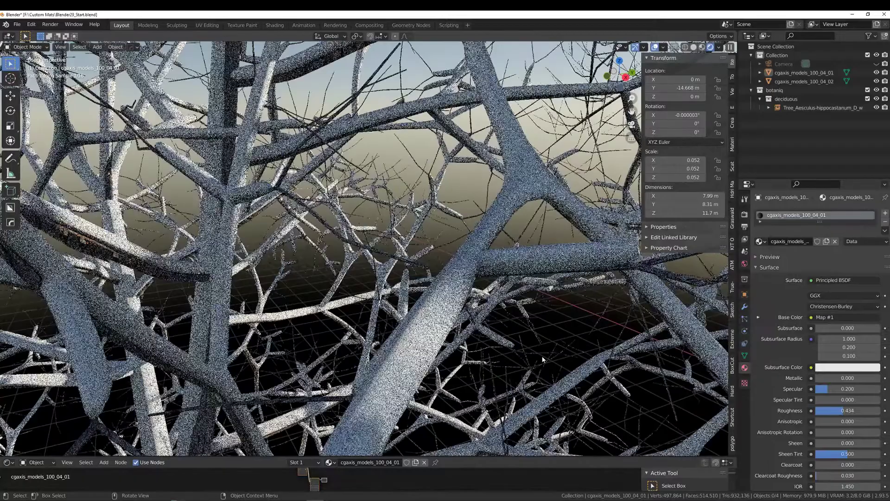
{"action": "scroll", "coordinate": [510, 358], "scroll_direction": "down", "scroll_amount": 10}
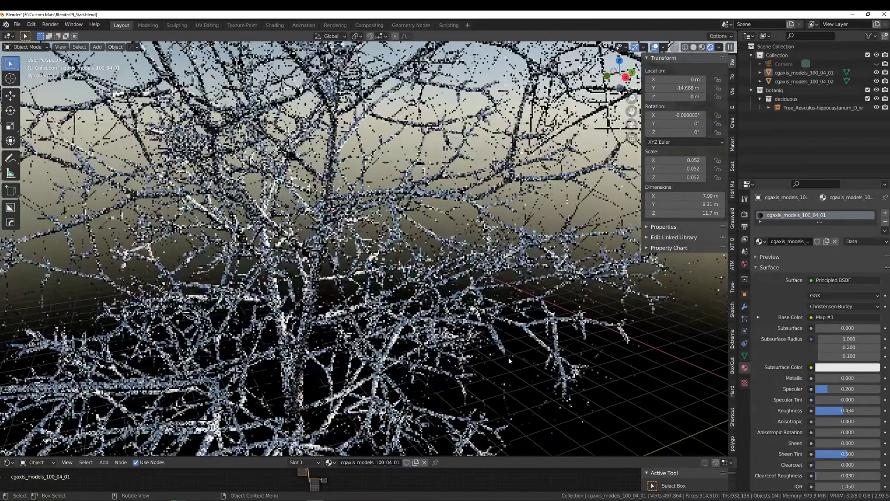
{"action": "scroll", "coordinate": [513, 360], "scroll_direction": "down", "scroll_amount": 2}
{"action": "scroll", "coordinate": [524, 353], "scroll_direction": "up", "scroll_amount": 2}
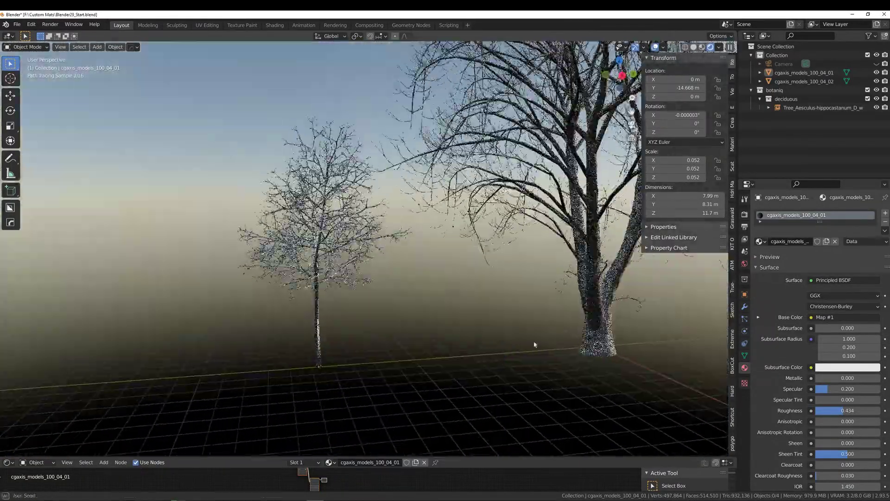
Join cgaxis_models_100_04_01 and cgaxis_models_100_04_02 into one object.
{"action": "left_click", "coordinate": [797, 73]}
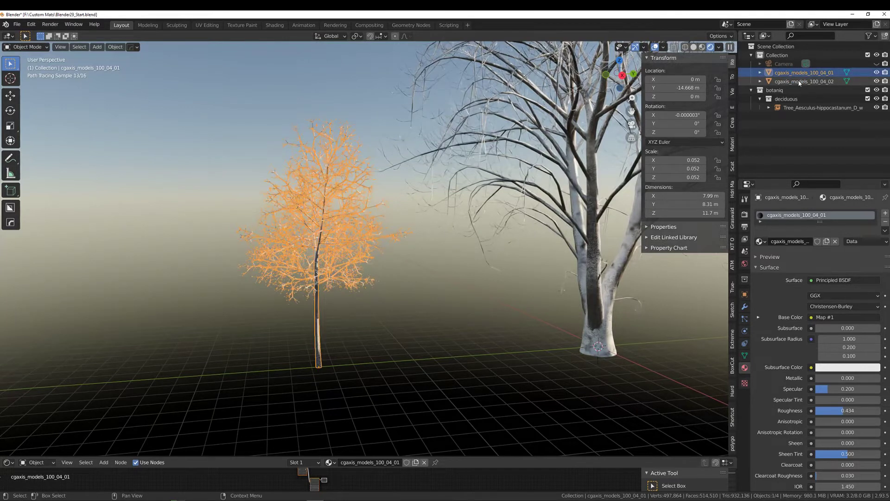
{"action": "left_click", "coordinate": [800, 81], "text": "ctrl"}
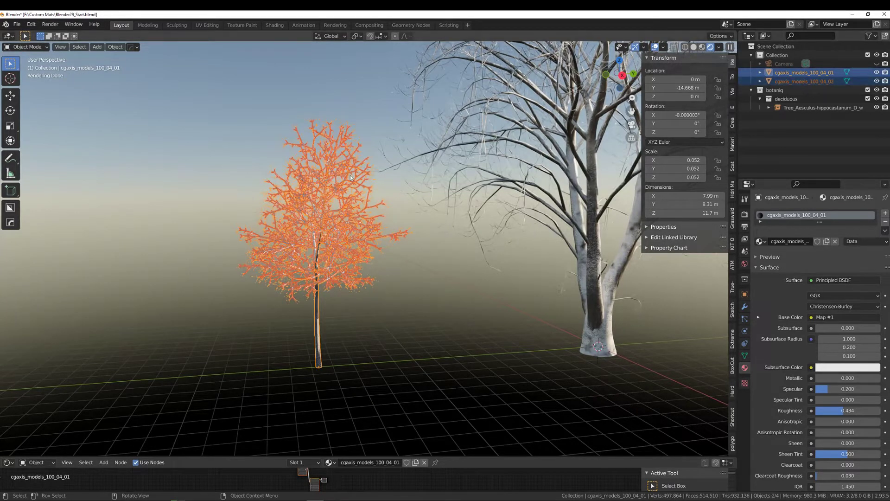
{"action": "left_click", "coordinate": [115, 47]}
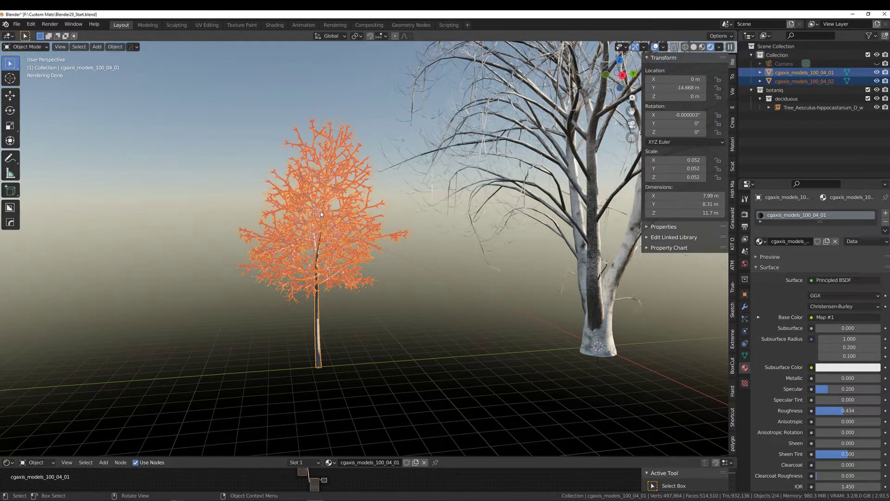
{"action": "right_click", "coordinate": [322, 213]}
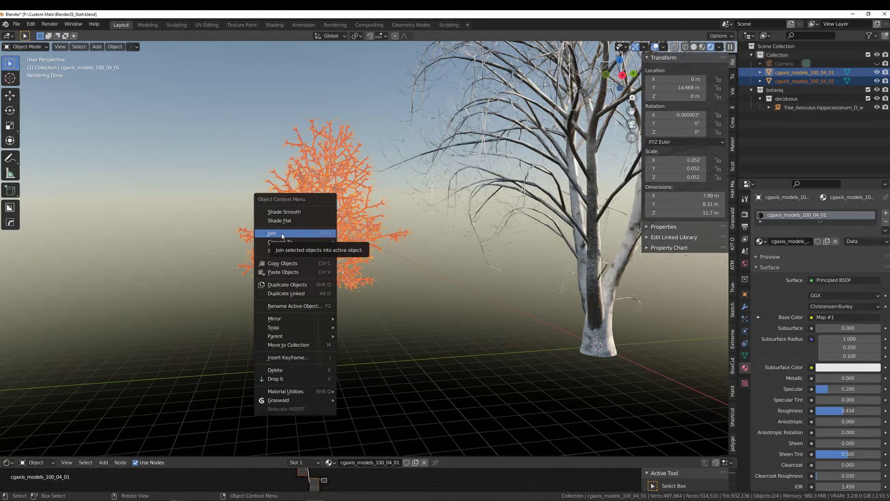
{"action": "right_click", "coordinate": [306, 241]}
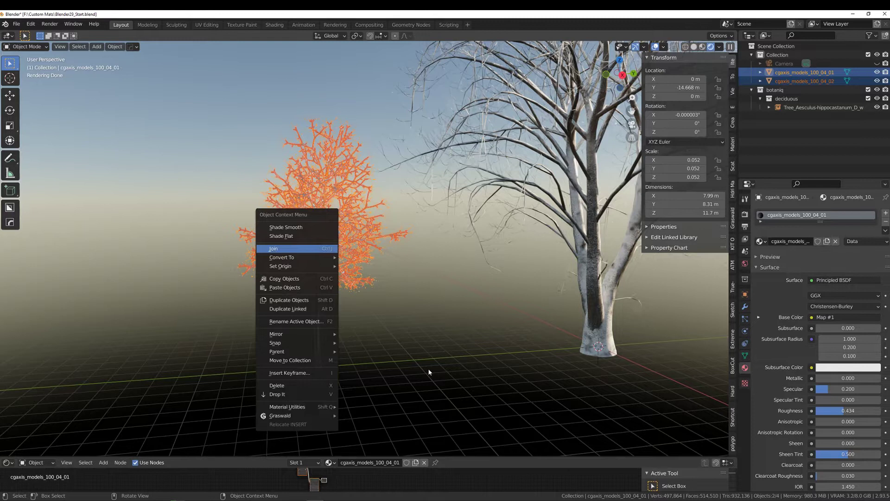
{"action": "key", "text": "Return"}
Confirm the join and move the small tree back along Y to -21.812 m.
{"action": "left_click", "coordinate": [394, 385]}
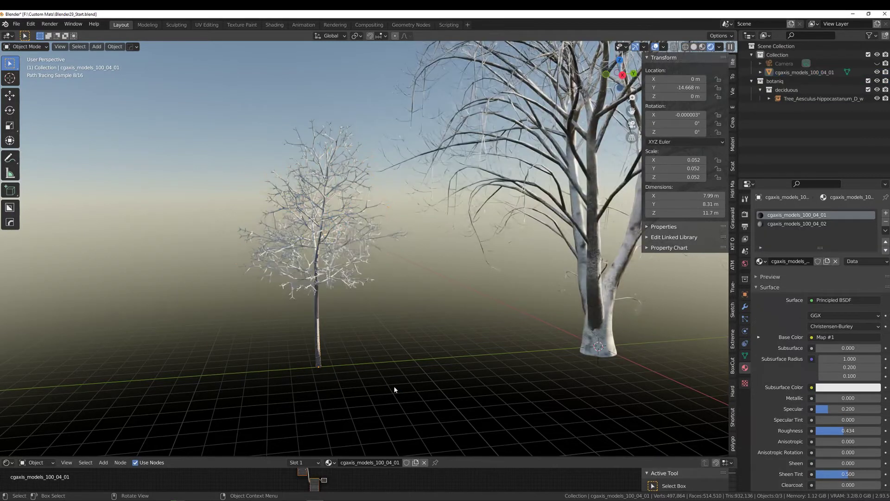
{"action": "left_click", "coordinate": [326, 271]}
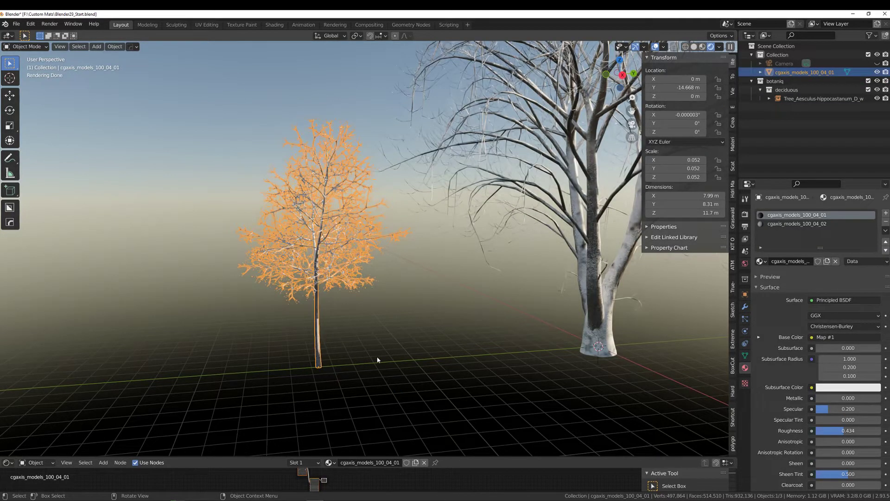
{"action": "key", "text": "g"}
{"action": "key", "text": "y"}
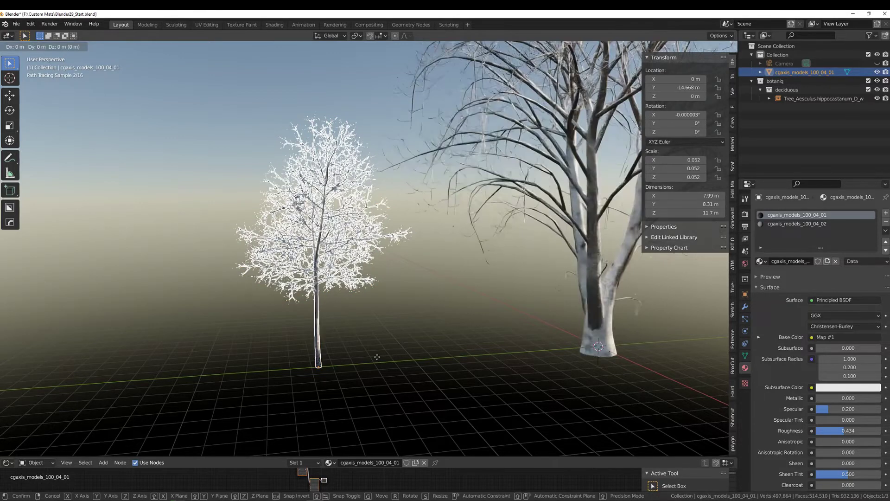
{"action": "left_click", "coordinate": [264, 421]}
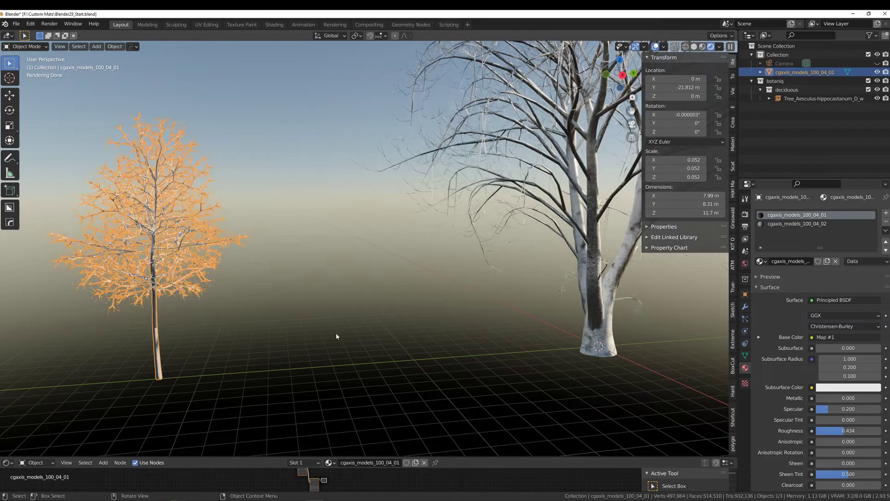
{"action": "middle_click_drag", "start_coordinate": [335, 332], "coordinate": [325, 268]}
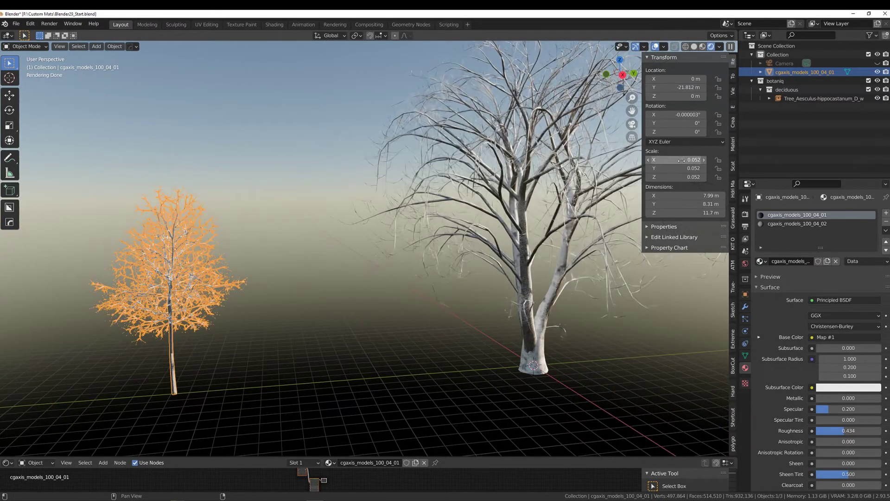
Apply the small tree's scale so it reads 1.000, then deselect everything.
{"action": "key", "text": "ctrl+a"}
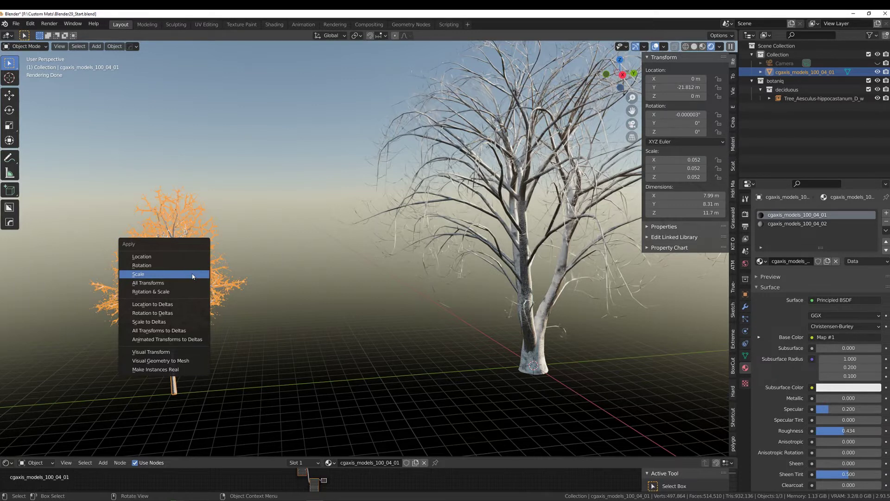
{"action": "left_click", "coordinate": [194, 276]}
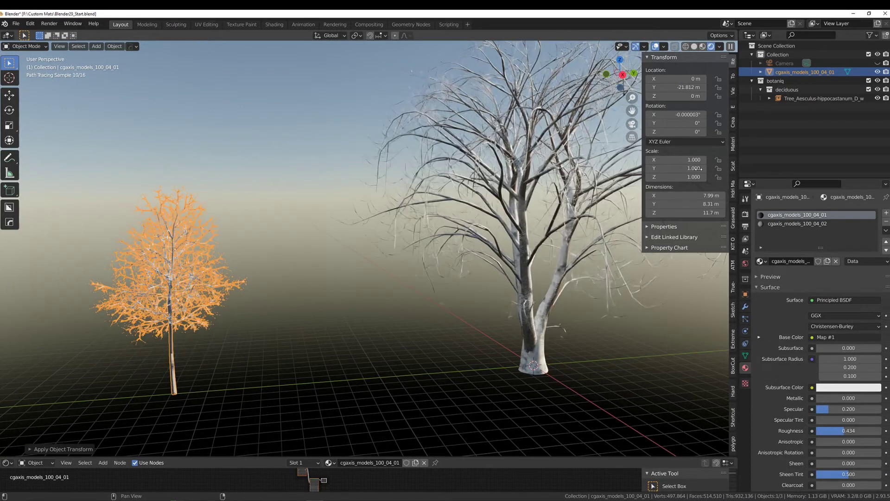
{"action": "left_click", "coordinate": [273, 360]}
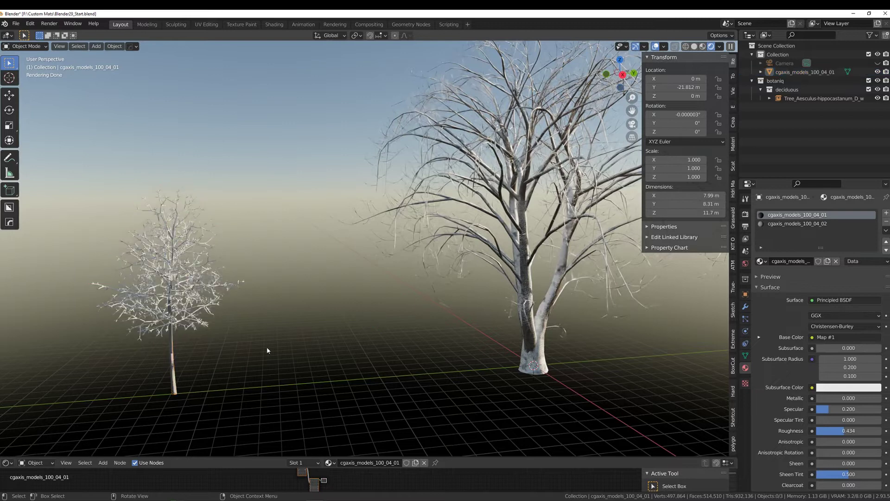
In Right Orthographic view, compare both tree bases with the ground line and select the small tree.
{"action": "key", "text": "KP_3"}
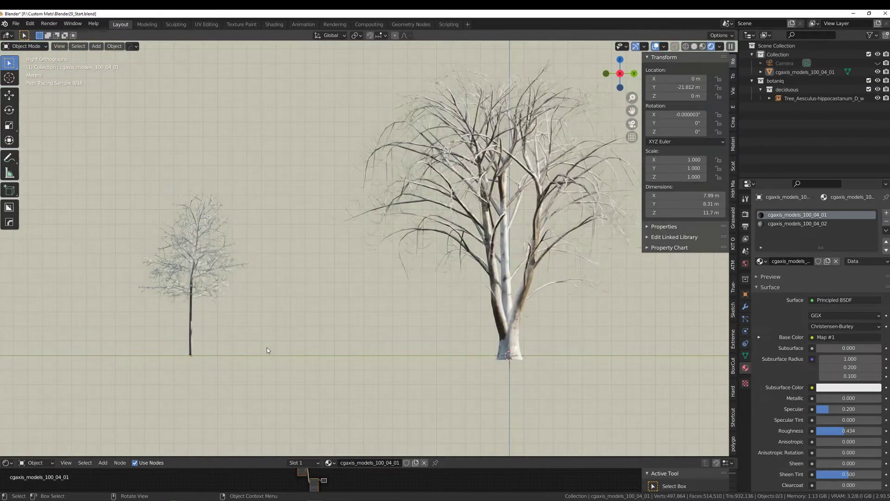
{"action": "scroll", "coordinate": [232, 343], "scroll_direction": "up", "scroll_amount": 2}
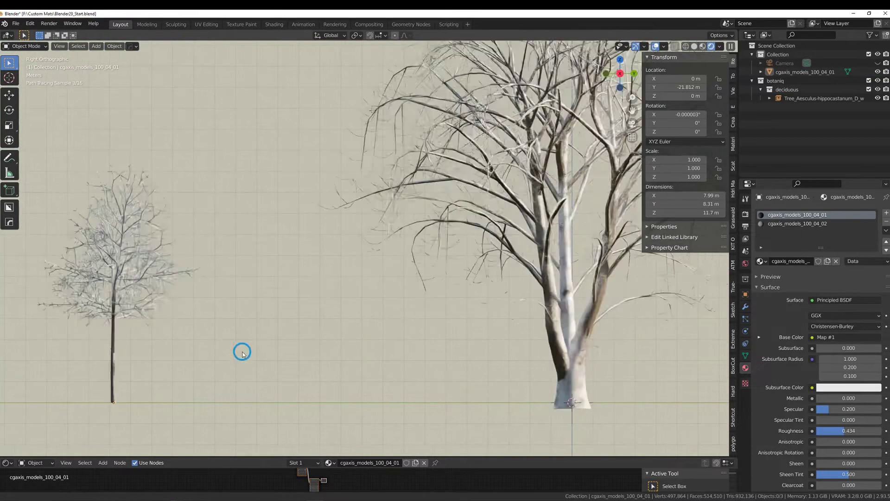
{"action": "middle_click_drag", "start_coordinate": [242, 350], "coordinate": [375, 315], "text": "shift"}
{"action": "scroll", "coordinate": [339, 331], "scroll_direction": "up", "scroll_amount": 2}
{"action": "middle_click_drag", "start_coordinate": [333, 336], "coordinate": [388, 289], "text": "shift"}
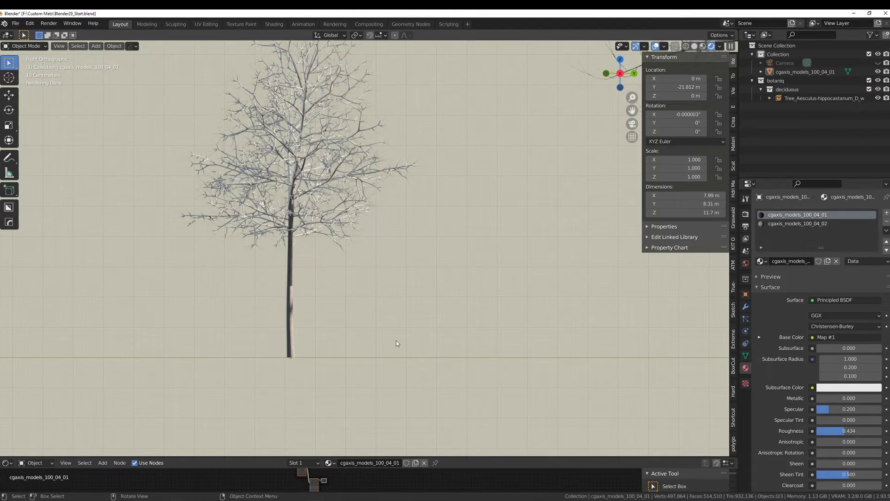
{"action": "scroll", "coordinate": [408, 335], "scroll_direction": "down", "scroll_amount": 2}
{"action": "middle_click_drag", "start_coordinate": [451, 318], "coordinate": [237, 330], "text": "shift"}
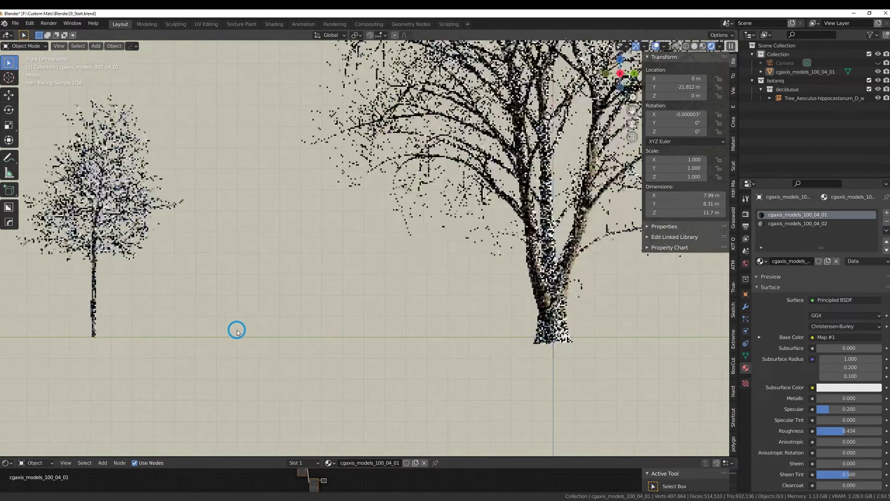
{"action": "left_click", "coordinate": [551, 305]}
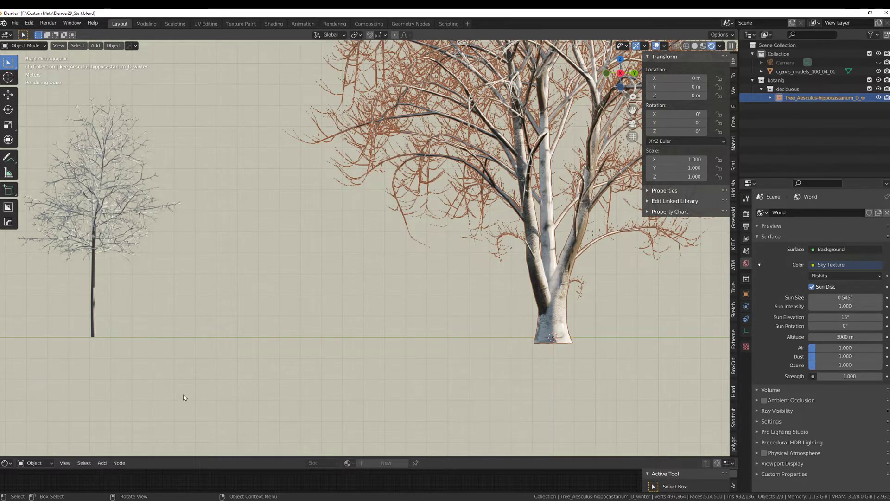
{"action": "mouse_move", "coordinate": [184, 394]}
{"action": "middle_mouse_down", "text": "shift"}
{"action": "mouse_move", "coordinate": [211, 381]}
{"action": "mouse_move", "coordinate": [362, 373]}
{"action": "middle_mouse_up", "text": "shift"}
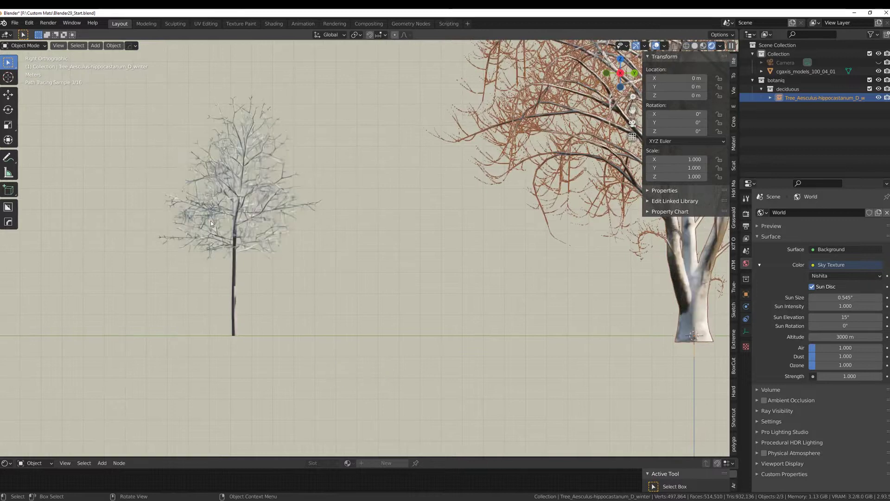
{"action": "left_click", "coordinate": [237, 201]}
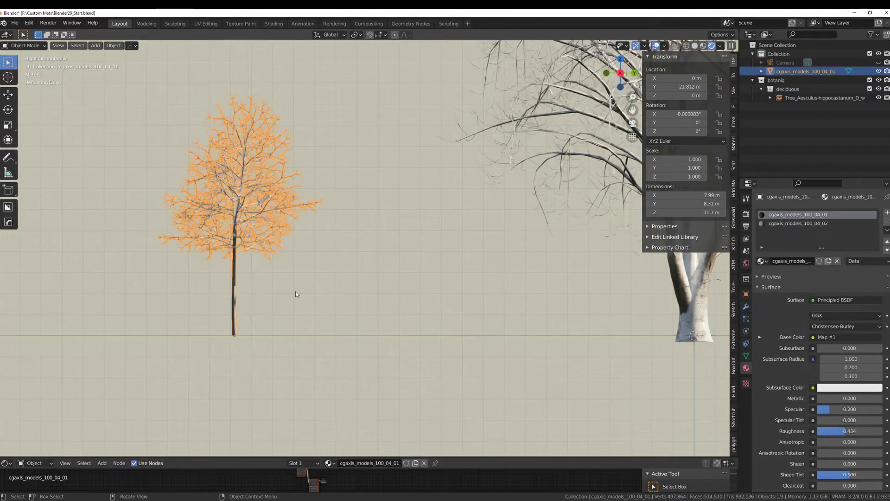
In Solid shading, lower the small tree's mesh 0.2335 m along Z in Edit Mode, then return to Object Mode.
{"action": "left_click", "coordinate": [696, 46]}
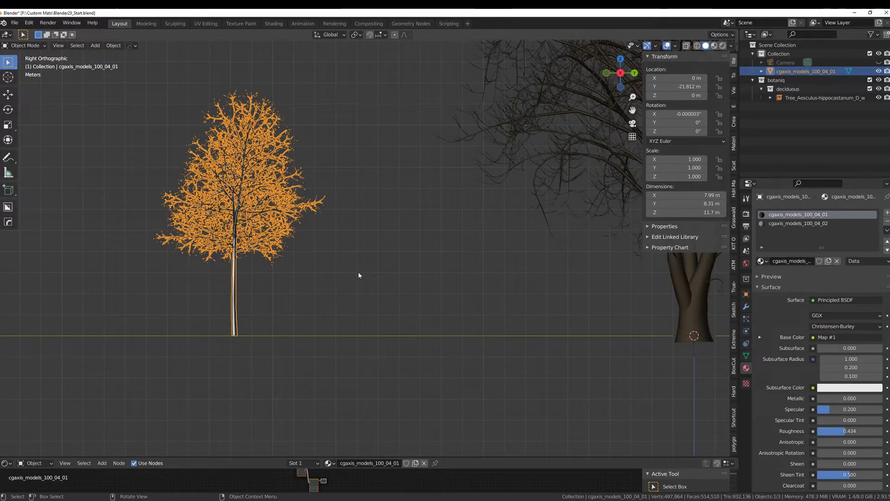
{"action": "key", "text": "ctrl+Tab"}
{"action": "left_click", "coordinate": [367, 277]}
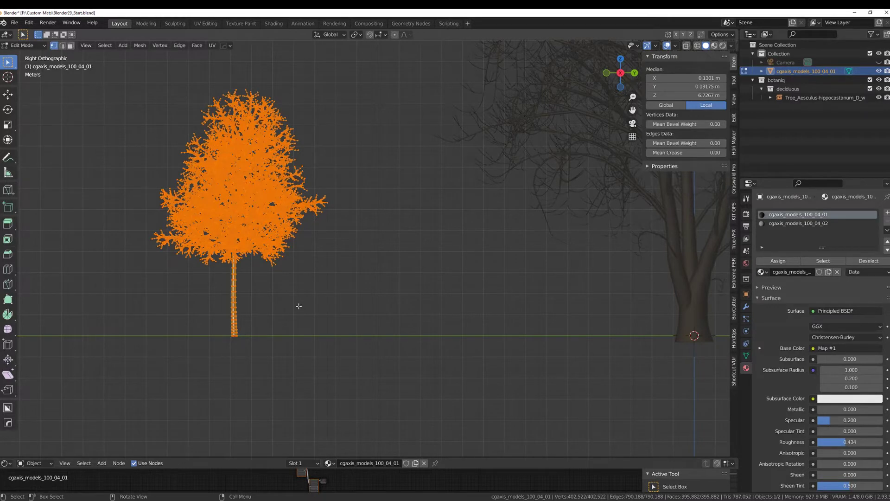
{"action": "key", "text": "g"}
{"action": "key", "text": "z"}
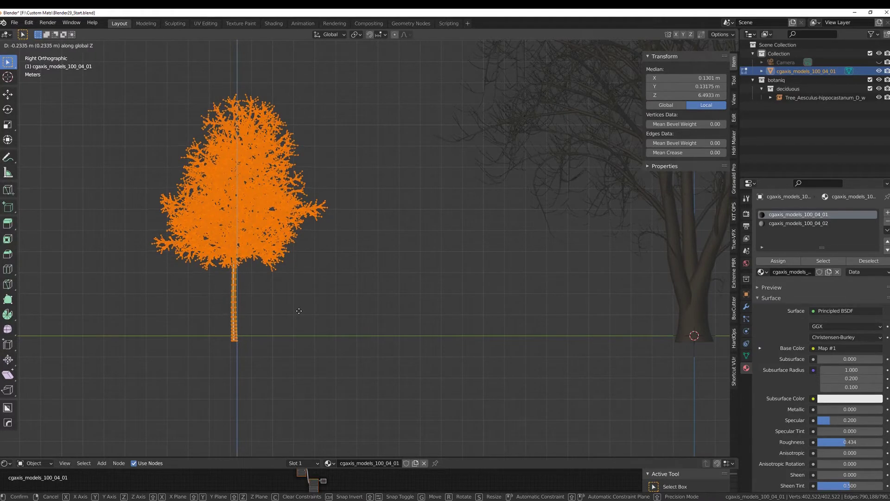
{"action": "left_click", "coordinate": [299, 311]}
{"action": "key", "text": "ctrl+Tab"}
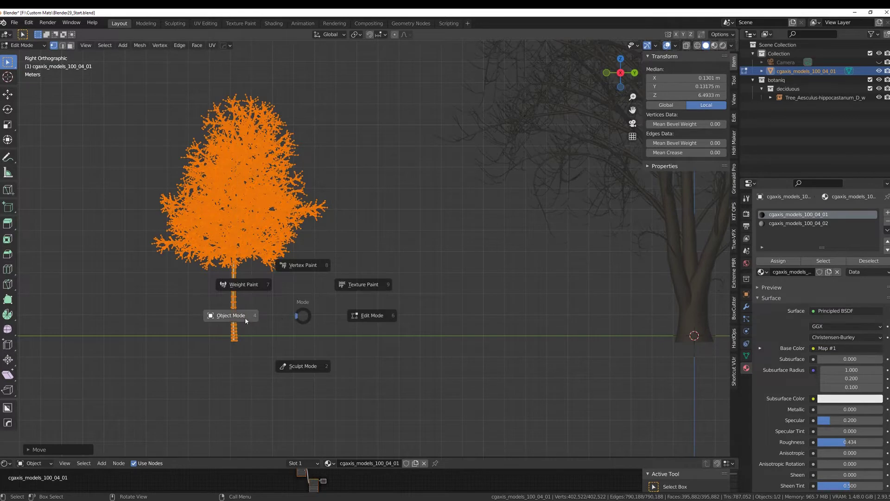
{"action": "left_click", "coordinate": [244, 317]}
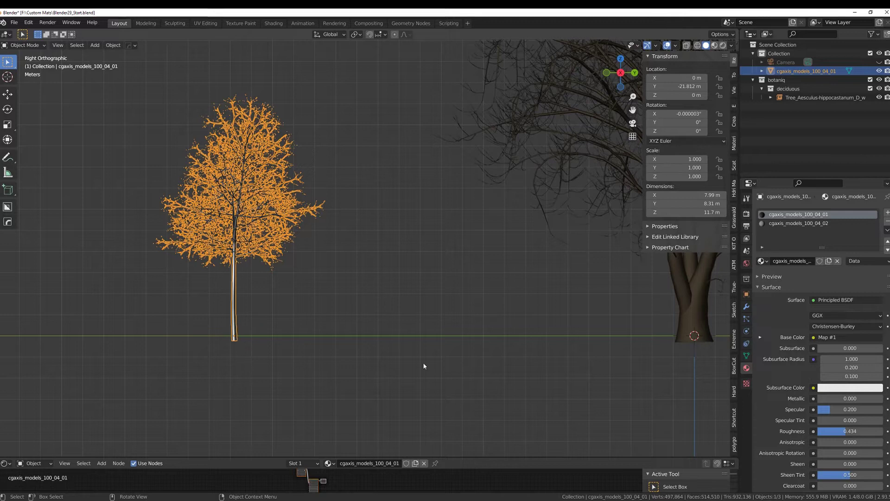
Centre the view on the chestnut tree, select it, and orbit into perspective.
{"action": "scroll", "coordinate": [419, 359], "scroll_direction": "down", "scroll_amount": 3}
{"action": "middle_click_drag", "start_coordinate": [419, 357], "coordinate": [153, 367], "text": "shift"}
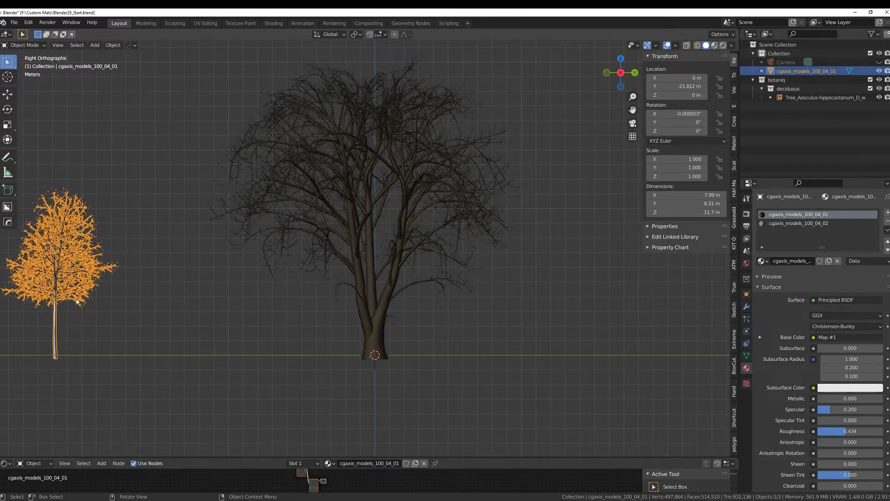
{"action": "left_click", "coordinate": [85, 273]}
{"action": "left_click", "coordinate": [85, 273]}
{"action": "left_click", "coordinate": [332, 342]}
{"action": "left_click", "coordinate": [399, 344]}
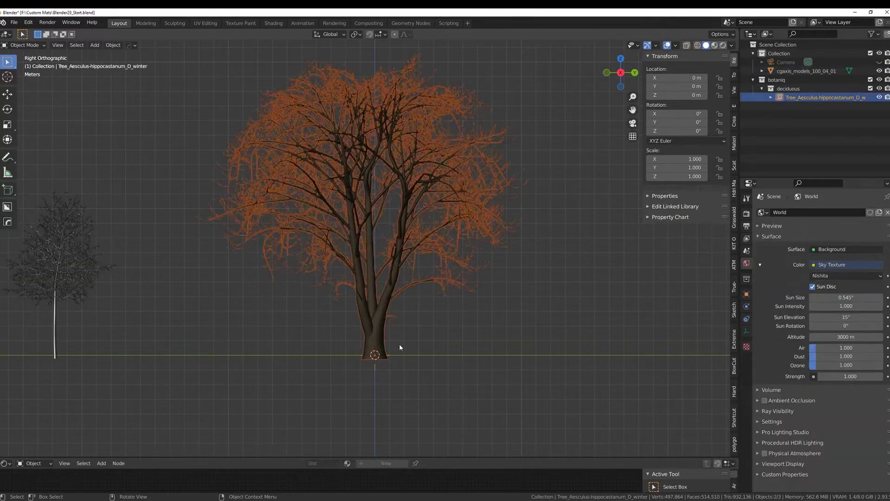
{"action": "middle_click_drag", "start_coordinate": [397, 358], "coordinate": [464, 326]}
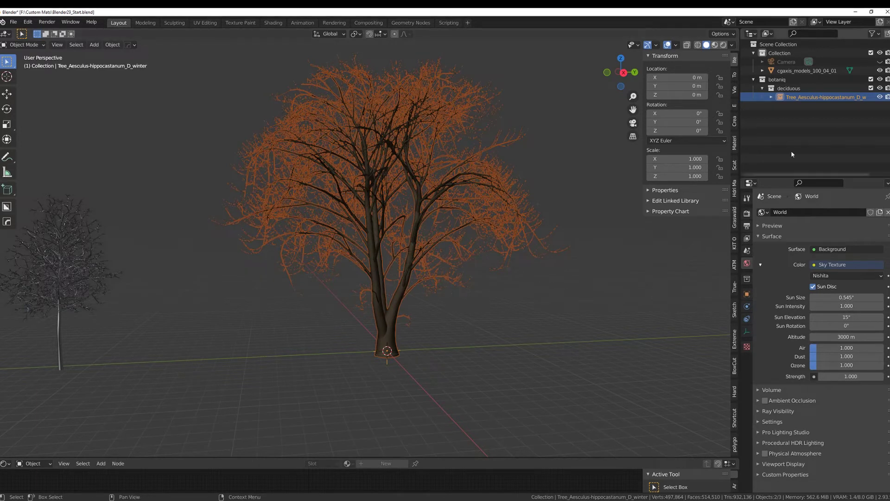
Convert the chestnut tree to an editable mesh with the botaniq tools and show its transform values.
{"action": "left_click", "coordinate": [735, 446]}
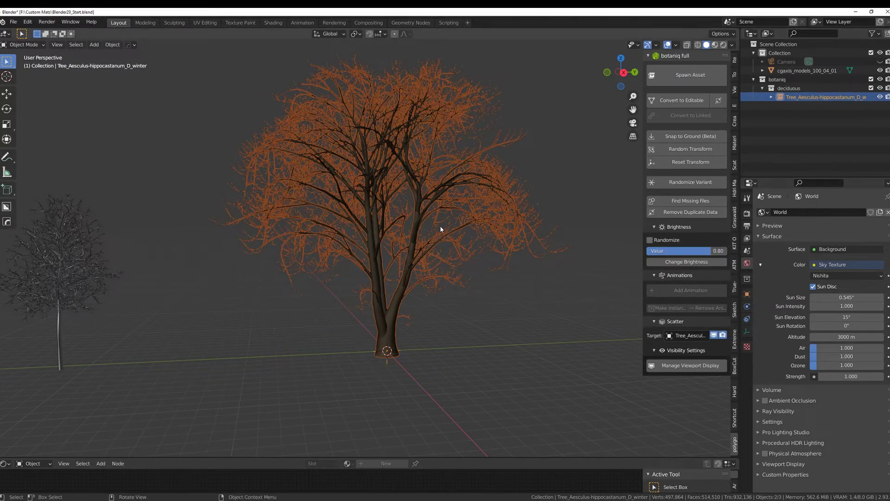
{"action": "left_click", "coordinate": [678, 102]}
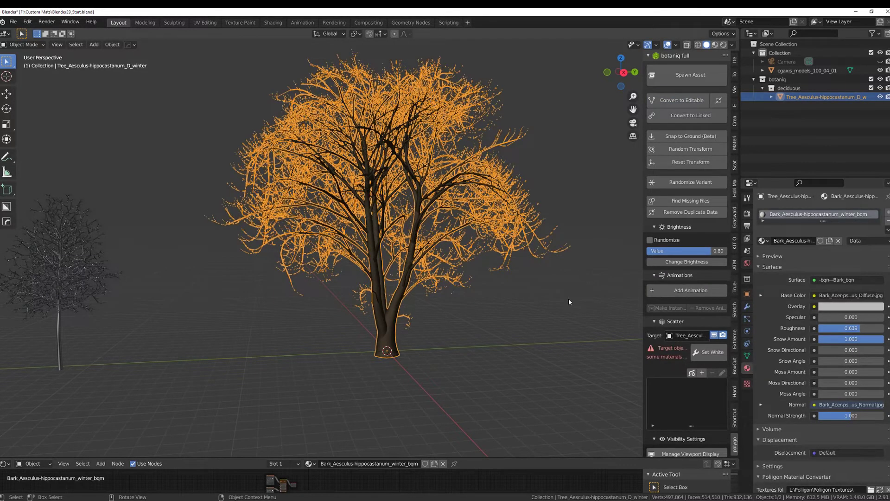
{"action": "left_click", "coordinate": [538, 322]}
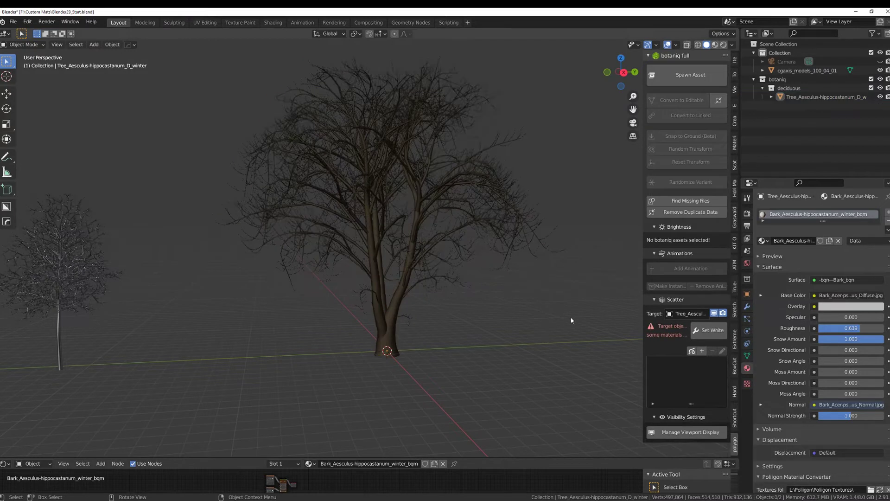
{"action": "left_click", "coordinate": [436, 215]}
{"action": "left_click", "coordinate": [735, 60]}
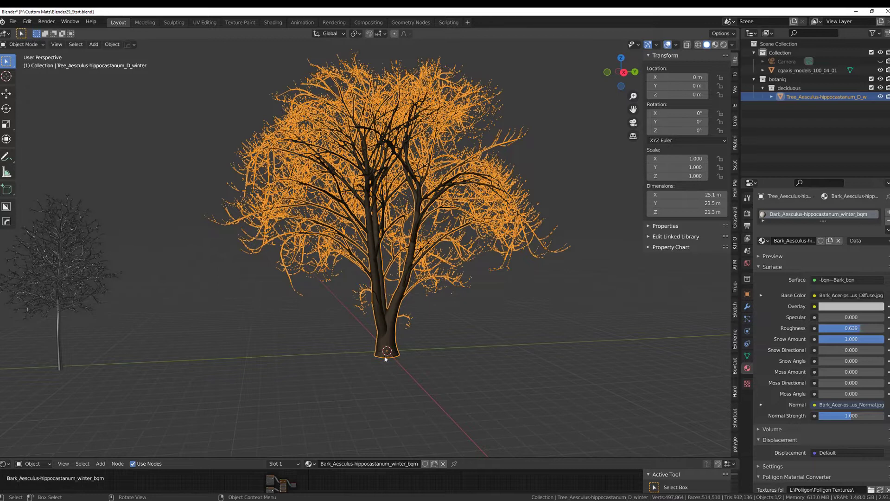
Expand the chestnut tree in the Outliner and make its linked data local.
{"action": "left_click", "coordinate": [771, 97]}
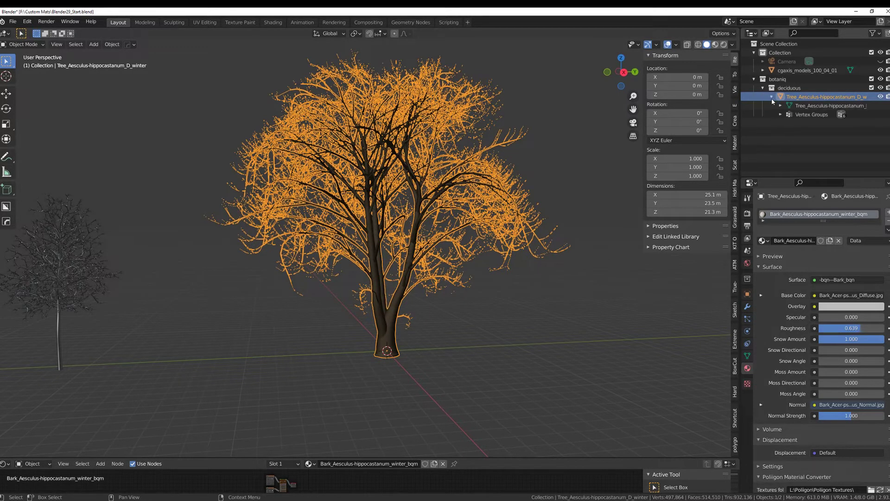
{"action": "right_click", "coordinate": [804, 99]}
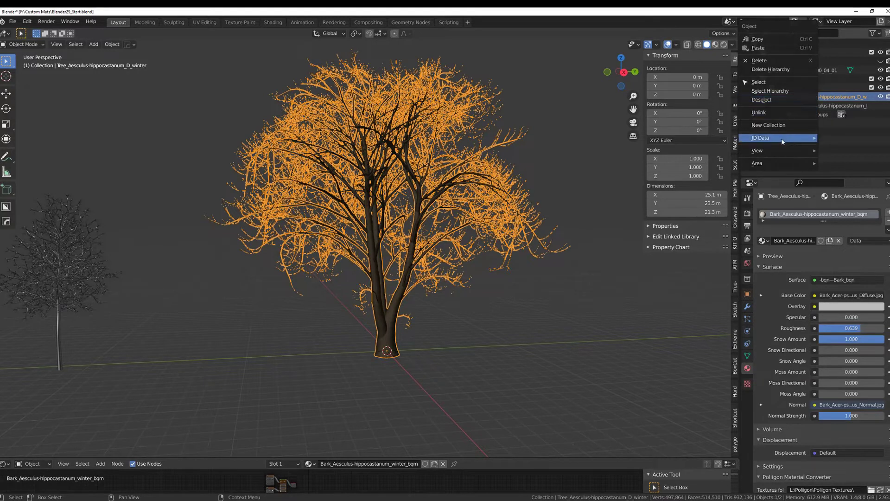
{"action": "mouse_move", "coordinate": [782, 142]}
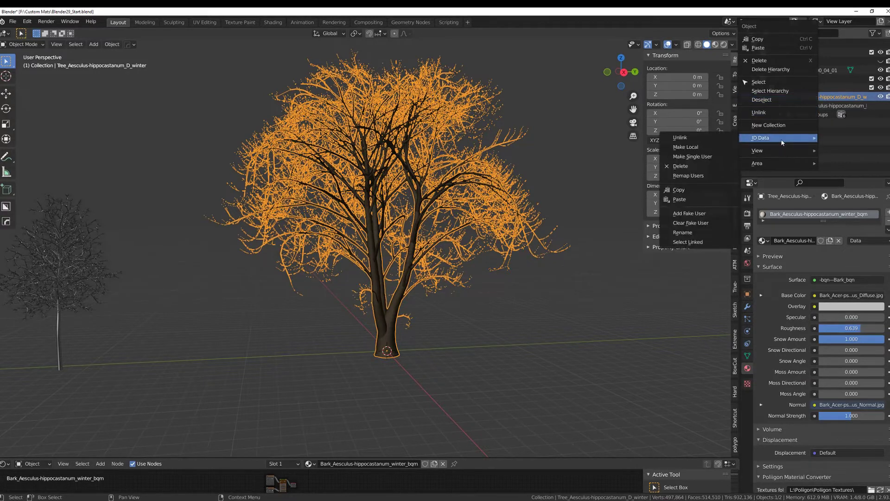
{"action": "left_click", "coordinate": [698, 147]}
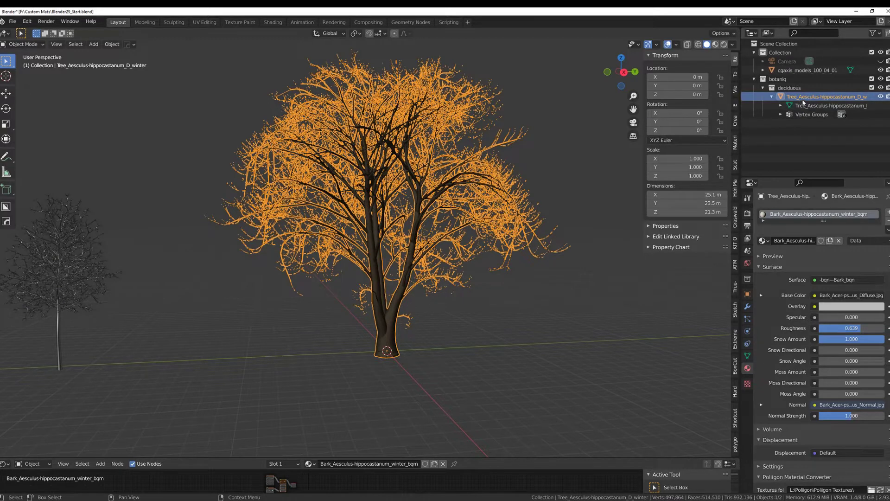
{"action": "right_click", "coordinate": [791, 88]}
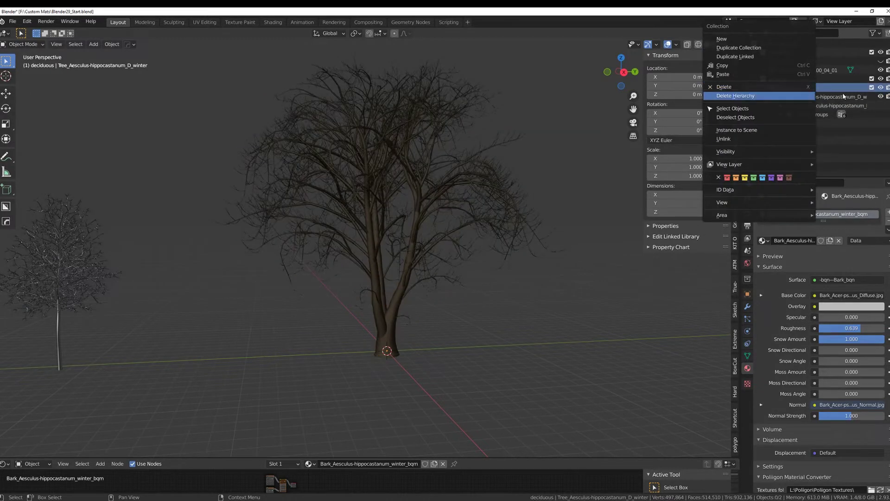
{"action": "key", "text": "Escape"}
Make the chestnut tree object local and enlarge the Shader Editor showing its bark material.
{"action": "left_click", "coordinate": [809, 96]}
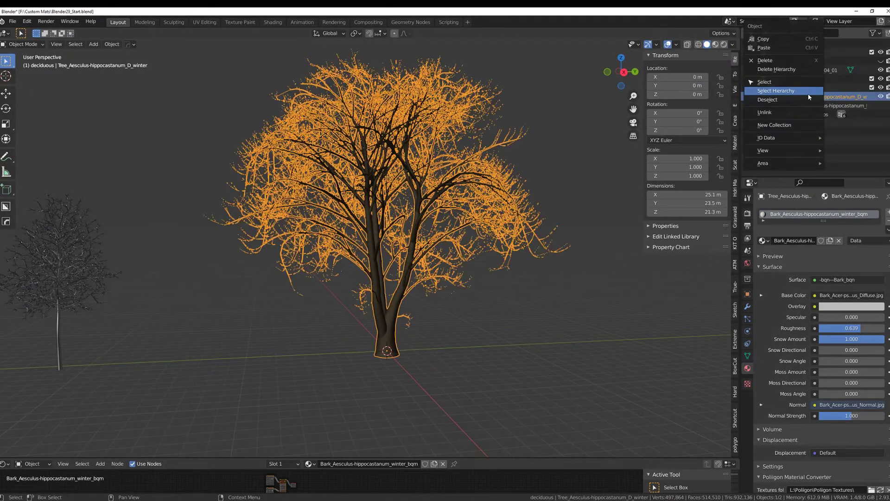
{"action": "right_click", "coordinate": [834, 100]}
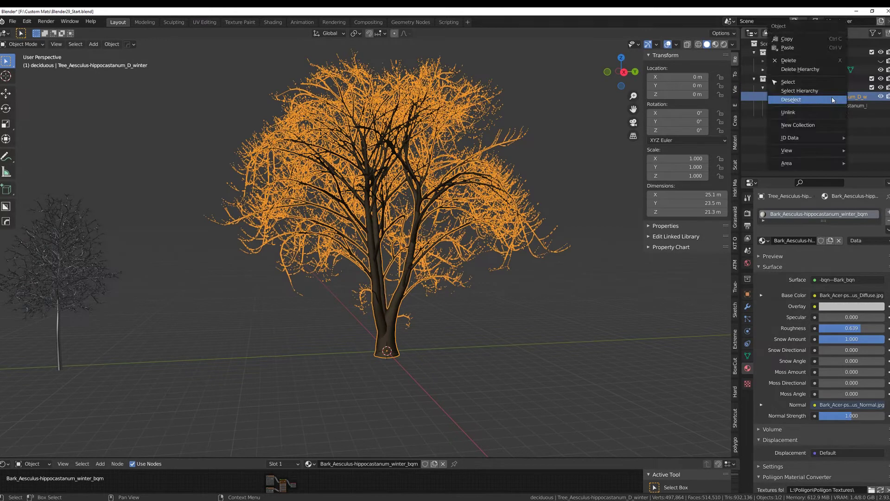
{"action": "mouse_move", "coordinate": [805, 138]}
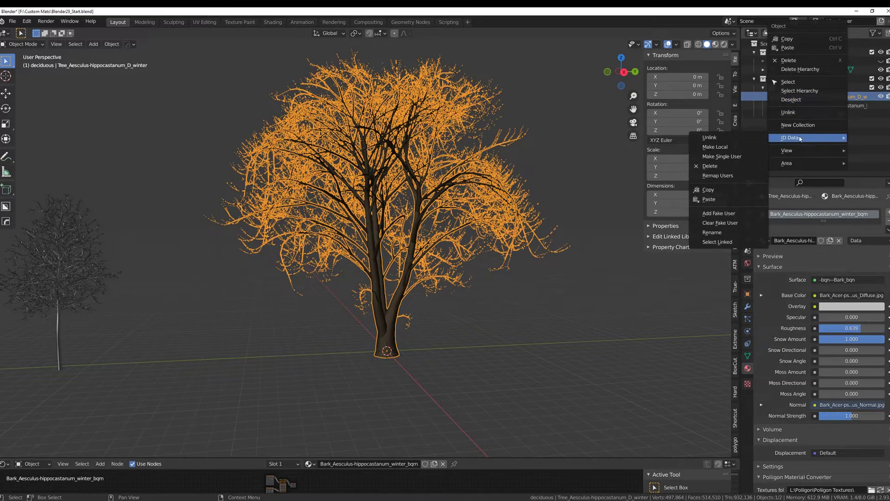
{"action": "left_click", "coordinate": [742, 149]}
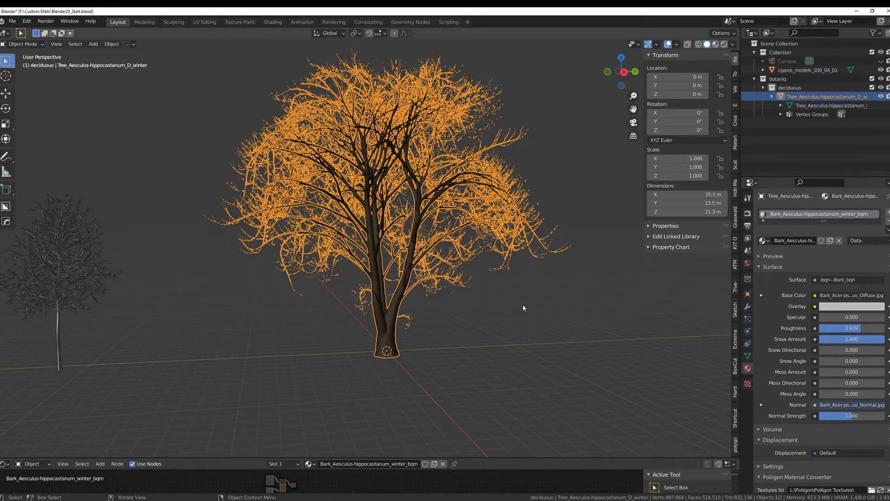
{"action": "left_click", "coordinate": [515, 316]}
{"action": "left_click", "coordinate": [392, 302]}
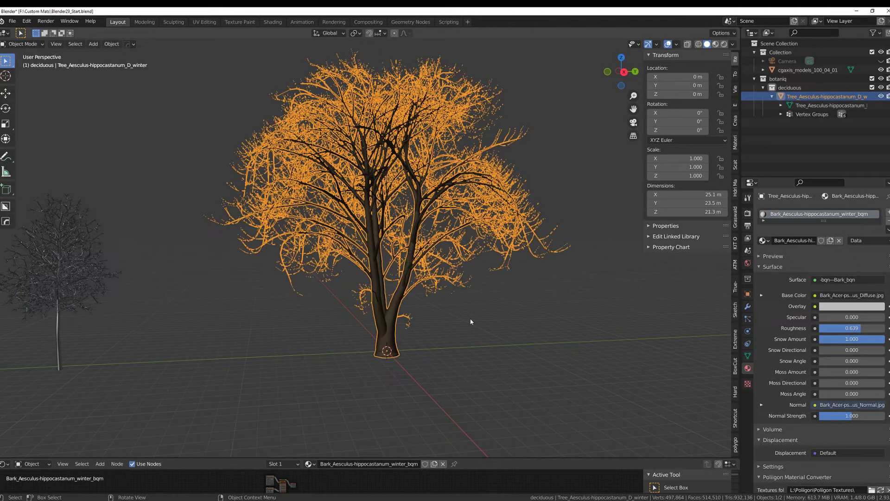
{"action": "left_click_drag", "start_coordinate": [483, 458], "coordinate": [520, 285]}
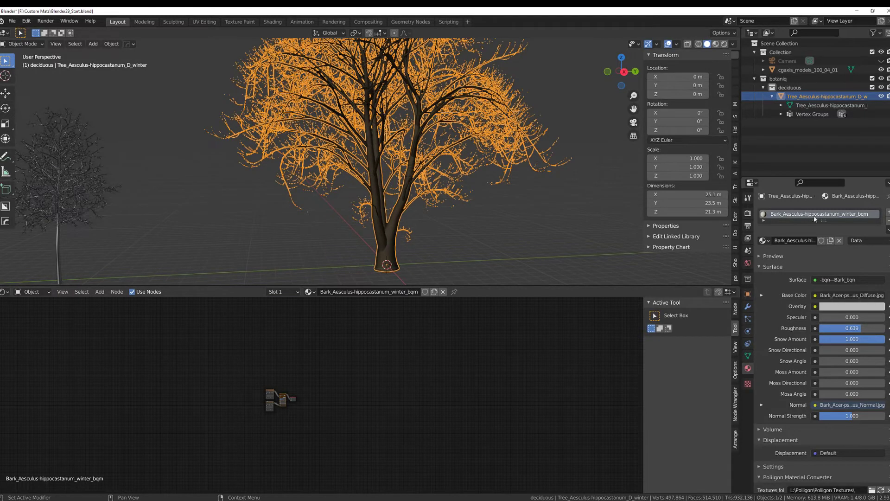
Make the Diffuse and Normal bark image textures and the bark group single-user.
{"action": "scroll", "coordinate": [309, 402], "scroll_direction": "up", "scroll_amount": 6}
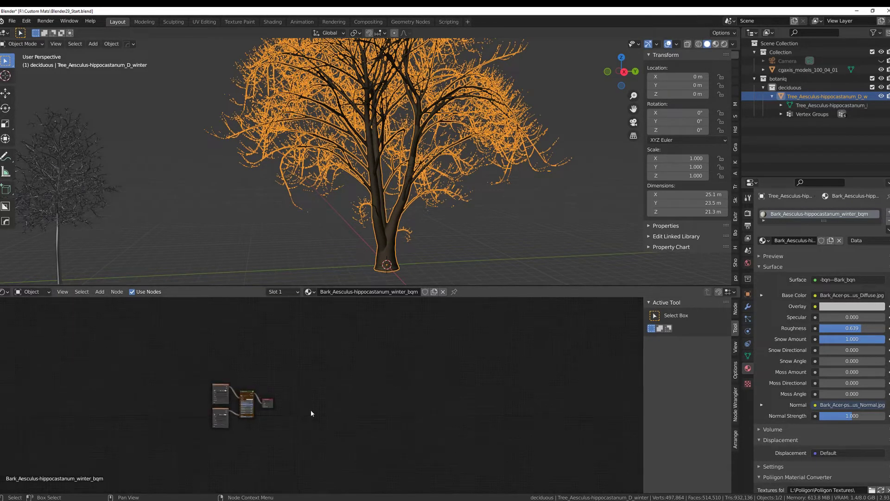
{"action": "middle_click_drag", "start_coordinate": [310, 397], "coordinate": [492, 392]}
{"action": "scroll", "coordinate": [492, 371], "scroll_direction": "up", "scroll_amount": 3}
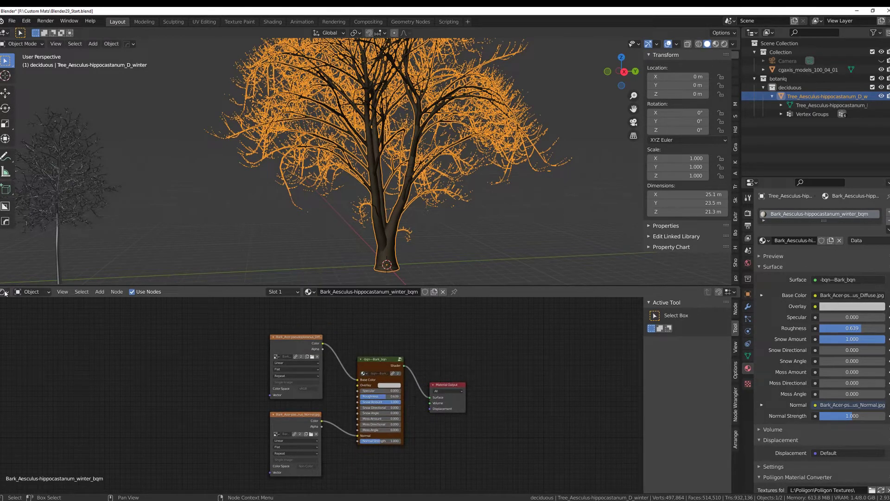
{"action": "left_click", "coordinate": [4, 292]}
{"action": "left_click", "coordinate": [25, 383]}
{"action": "scroll", "coordinate": [299, 417], "scroll_direction": "up", "scroll_amount": 1}
{"action": "scroll", "coordinate": [299, 418], "scroll_direction": "up", "scroll_amount": 2}
{"action": "scroll", "coordinate": [325, 366], "scroll_direction": "down", "scroll_amount": 1}
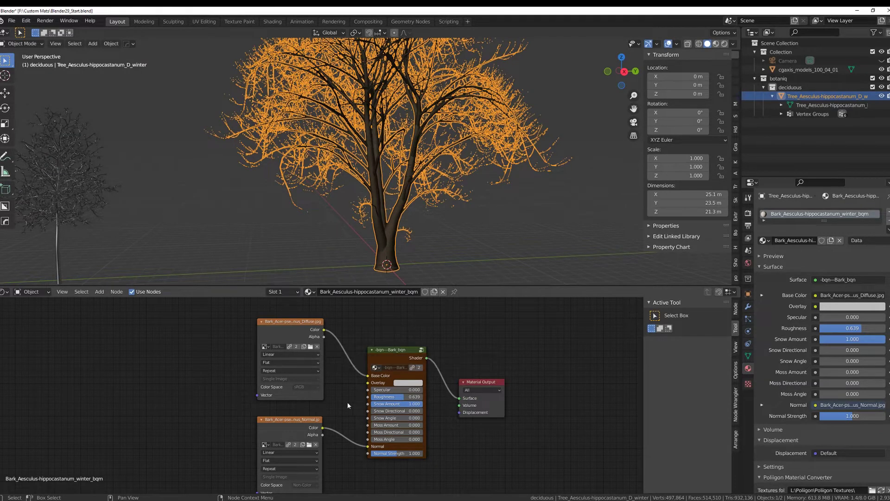
{"action": "left_click", "coordinate": [290, 347]}
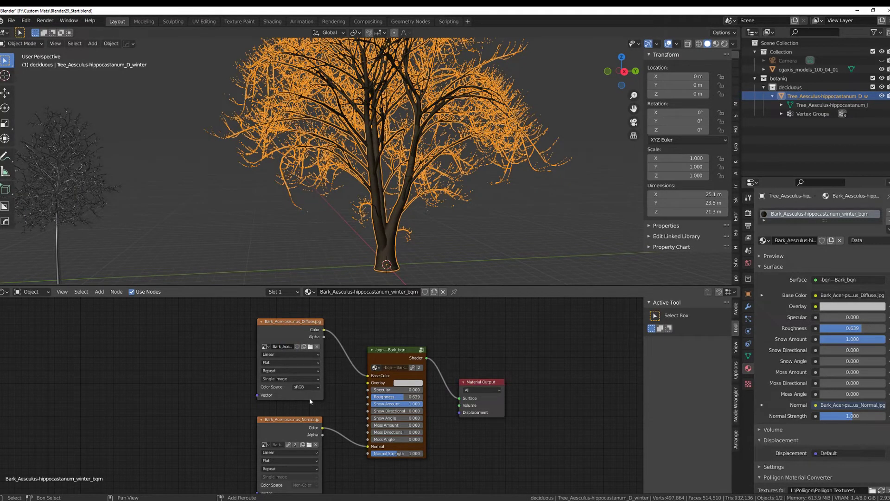
{"action": "left_click", "coordinate": [289, 445]}
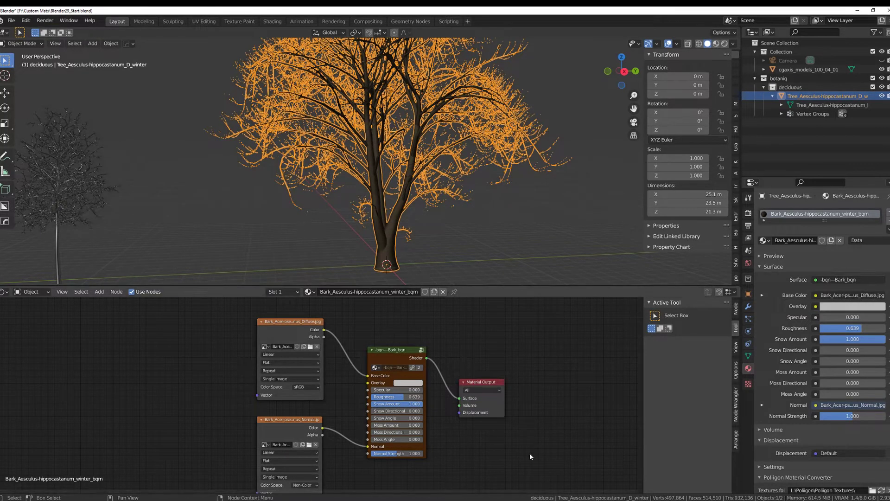
{"action": "left_click", "coordinate": [412, 368]}
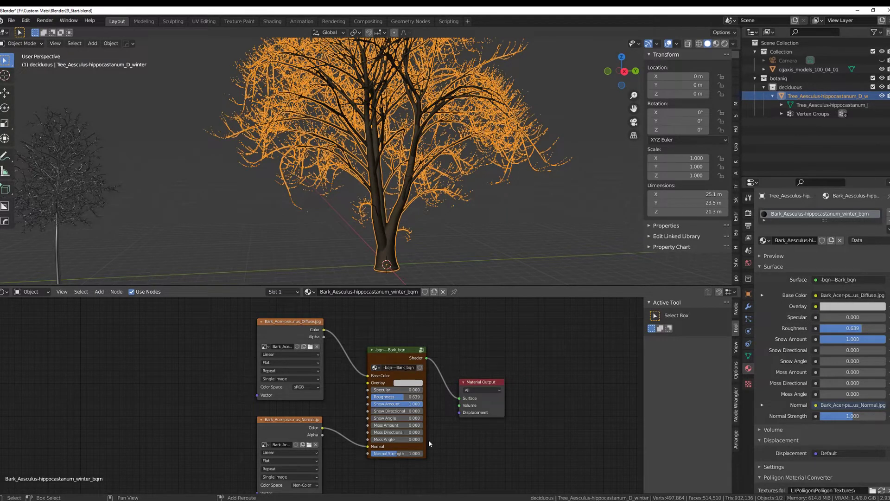
Inspect the bark group's texture, Principled BSDF, Bump and Seasons nodes, then return to top level.
{"action": "left_click", "coordinate": [421, 349]}
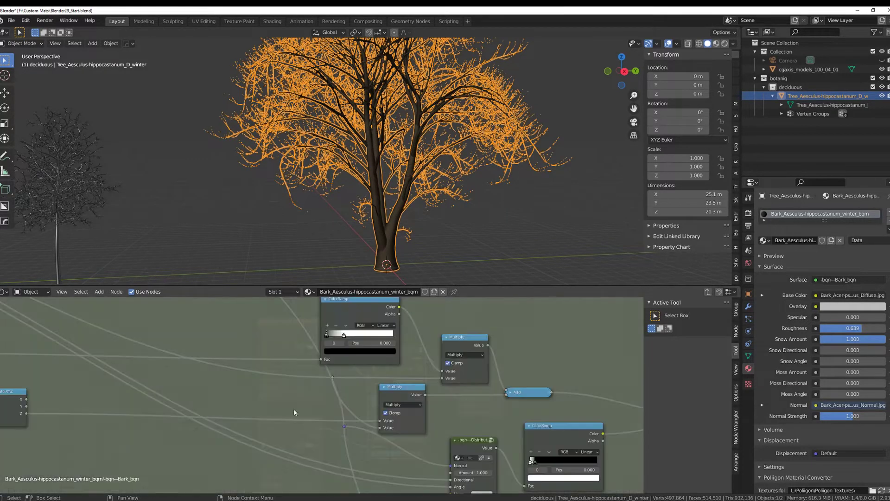
{"action": "scroll", "coordinate": [296, 413], "scroll_direction": "down", "scroll_amount": 1}
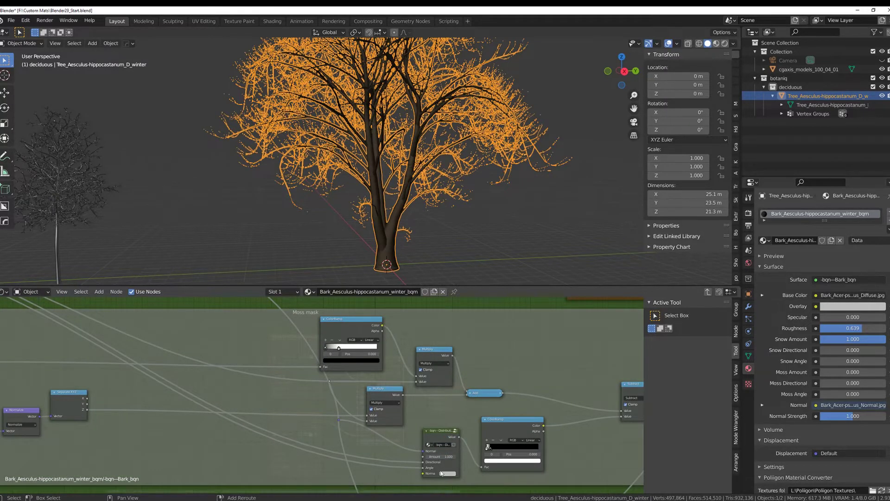
{"action": "middle_click_drag", "start_coordinate": [252, 405], "coordinate": [536, 318]}
{"action": "middle_click_drag", "start_coordinate": [519, 417], "coordinate": [247, 415]}
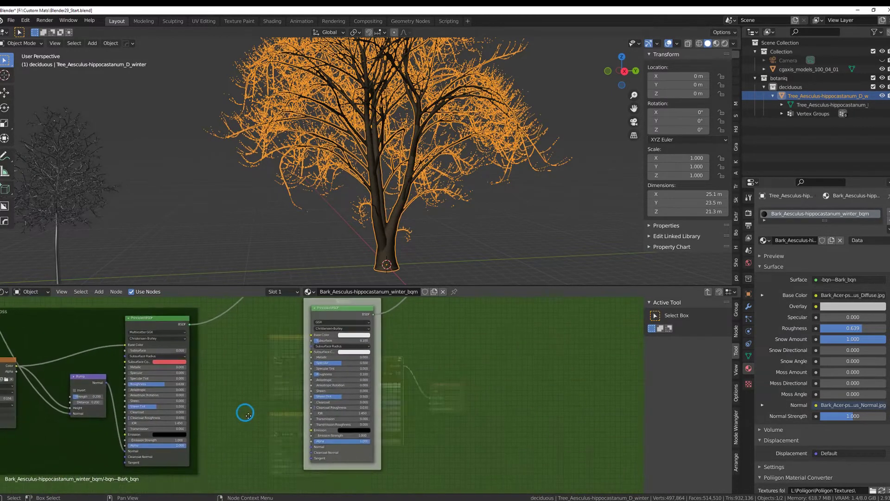
{"action": "middle_click_drag", "start_coordinate": [511, 406], "coordinate": [312, 316]}
{"action": "middle_click_drag", "start_coordinate": [445, 302], "coordinate": [439, 397]}
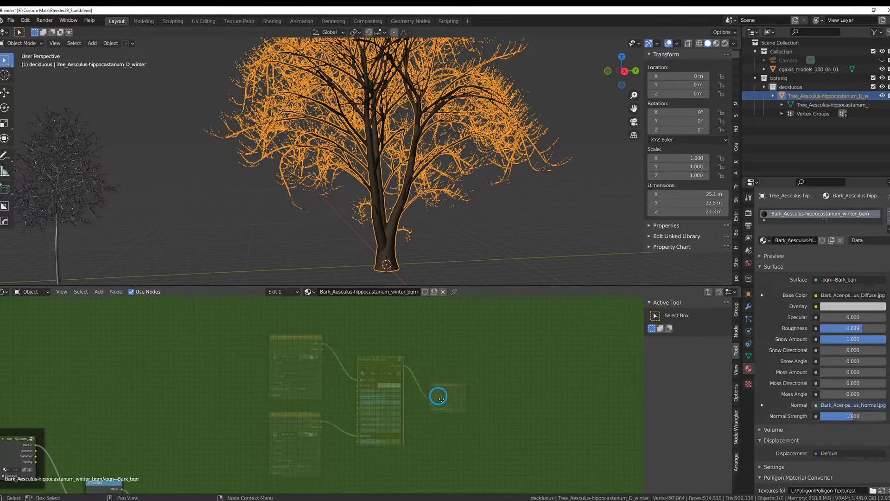
{"action": "left_click", "coordinate": [708, 293]}
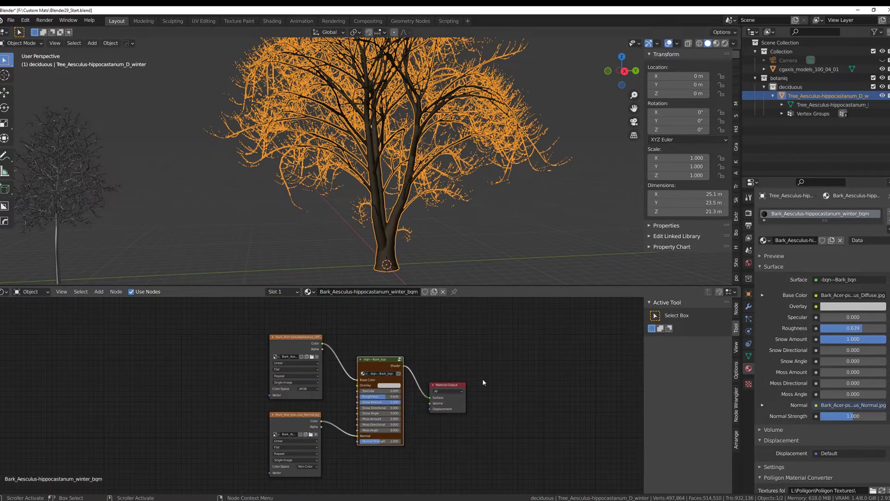
Shrink the Shader Editor and preview the snow-covered chestnut in Rendered shading.
{"action": "left_click_drag", "start_coordinate": [463, 286], "coordinate": [483, 469]}
{"action": "scroll", "coordinate": [464, 362], "scroll_direction": "down", "scroll_amount": 3}
{"action": "mouse_move", "coordinate": [450, 324]}
{"action": "middle_mouse_down"}
{"action": "mouse_move", "coordinate": [475, 330]}
{"action": "mouse_move", "coordinate": [461, 320]}
{"action": "middle_mouse_up"}
{"action": "key", "text": "z"}
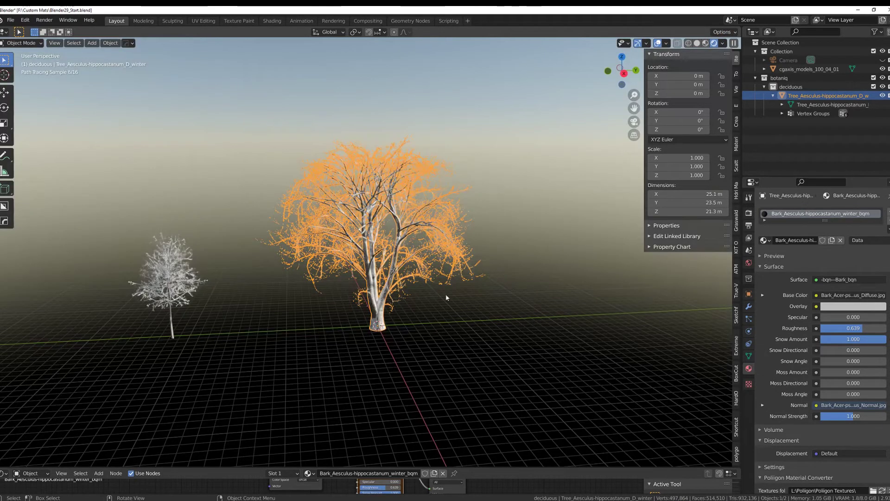
{"action": "middle_click_drag", "start_coordinate": [447, 298], "coordinate": [451, 300]}
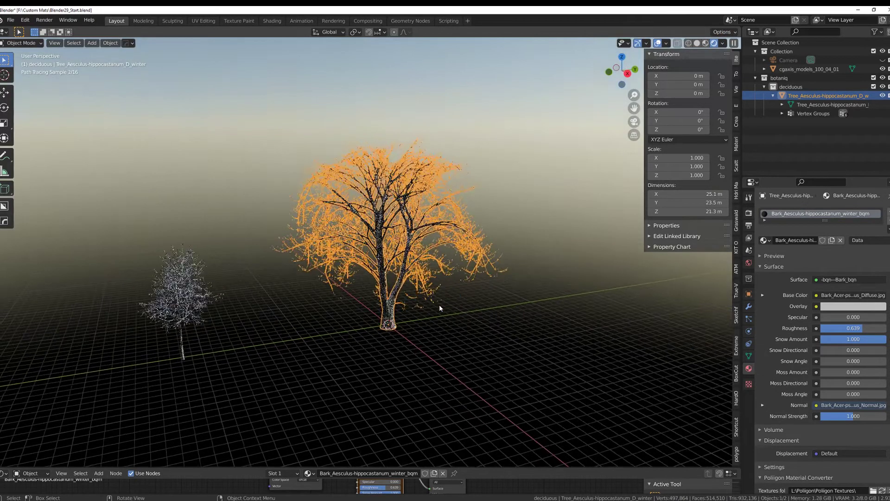
{"action": "scroll", "coordinate": [443, 309], "scroll_direction": "up", "scroll_amount": 3}
{"action": "middle_click_drag", "start_coordinate": [563, 338], "coordinate": [482, 353]}
{"action": "scroll", "coordinate": [497, 334], "scroll_direction": "down", "scroll_amount": 5}
{"action": "scroll", "coordinate": [456, 339], "scroll_direction": "down", "scroll_amount": 2}
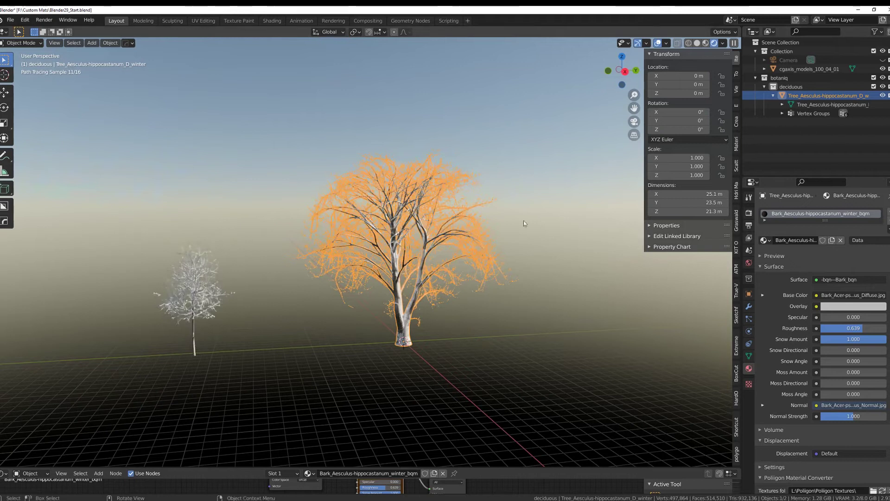
Check the small and big trees, then return to Solid shading and deselect.
{"action": "left_click", "coordinate": [234, 300]}
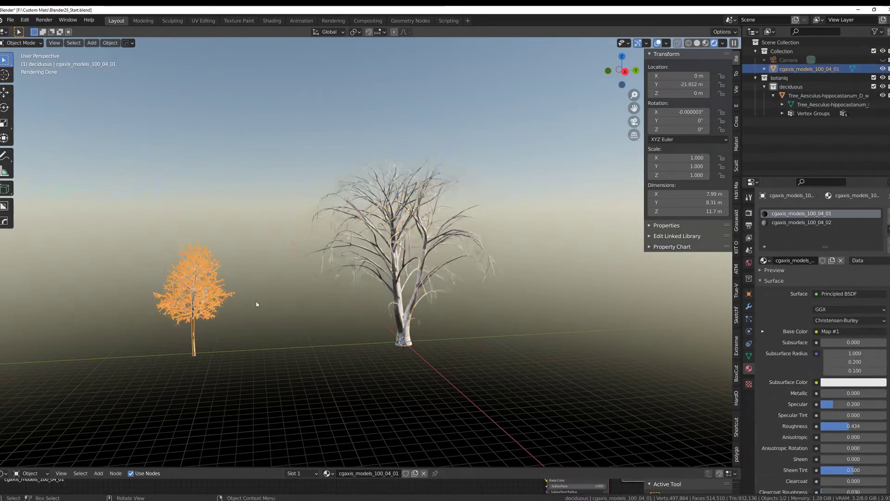
{"action": "left_click", "coordinate": [453, 257]}
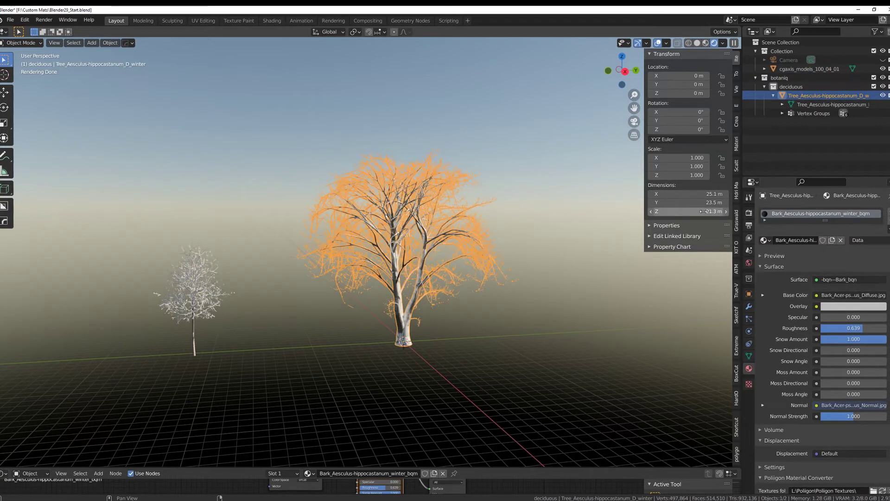
{"action": "left_click", "coordinate": [697, 43]}
{"action": "left_click", "coordinate": [500, 393]}
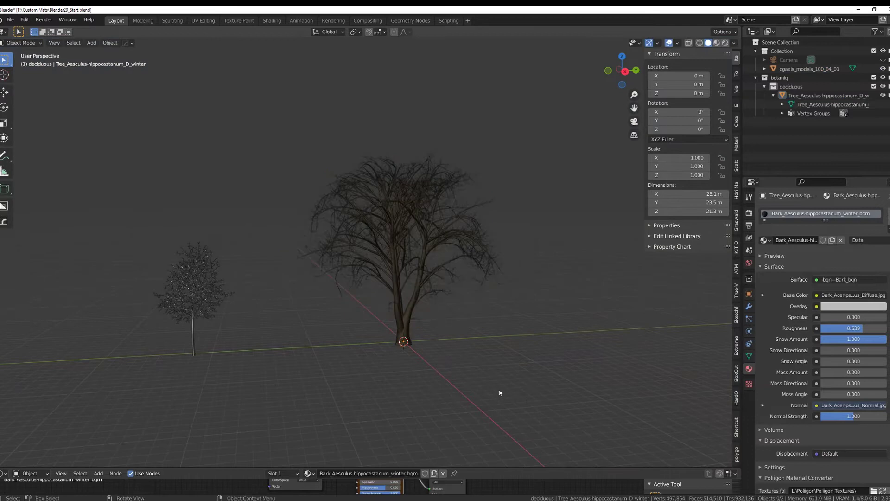
Select both the big and small trees and open Preferences on the Add-ons page.
{"action": "left_click", "coordinate": [404, 245]}
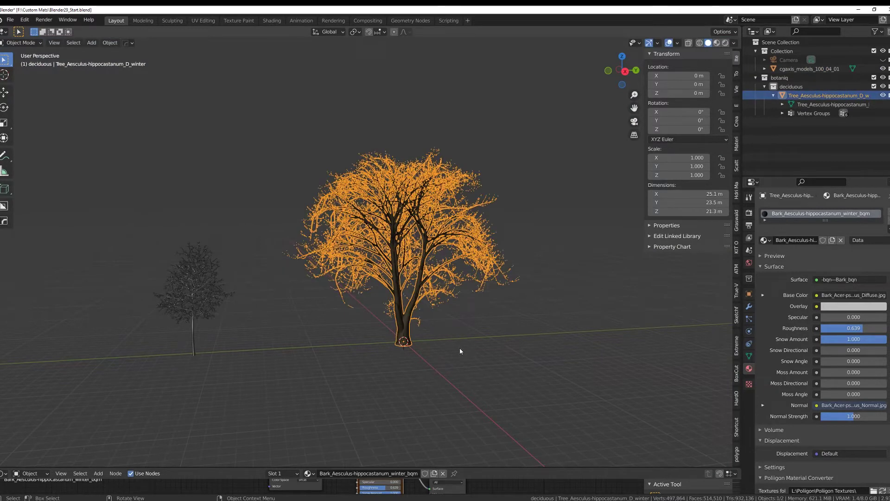
{"action": "left_click", "coordinate": [208, 295], "text": "shift"}
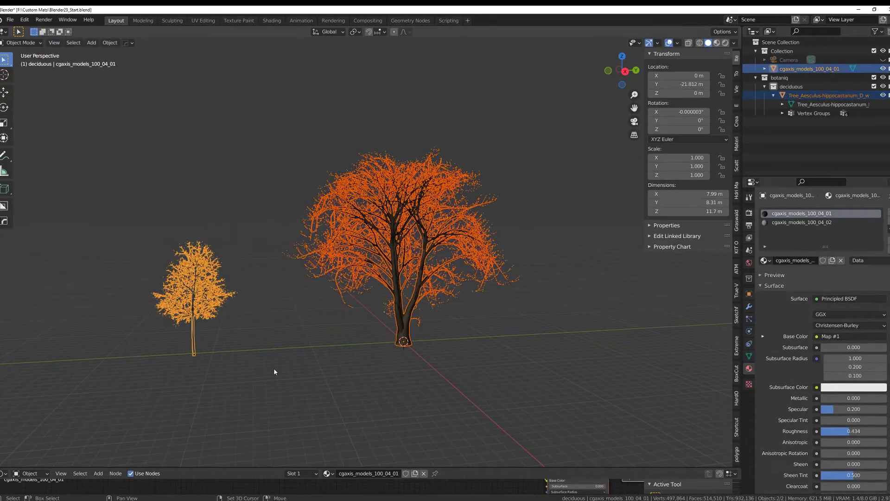
{"action": "left_click", "coordinate": [25, 19]}
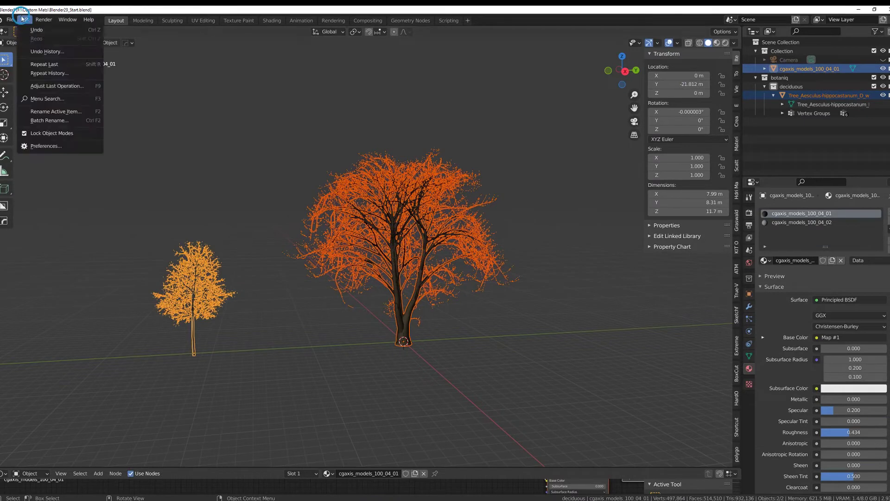
{"action": "left_click", "coordinate": [41, 146]}
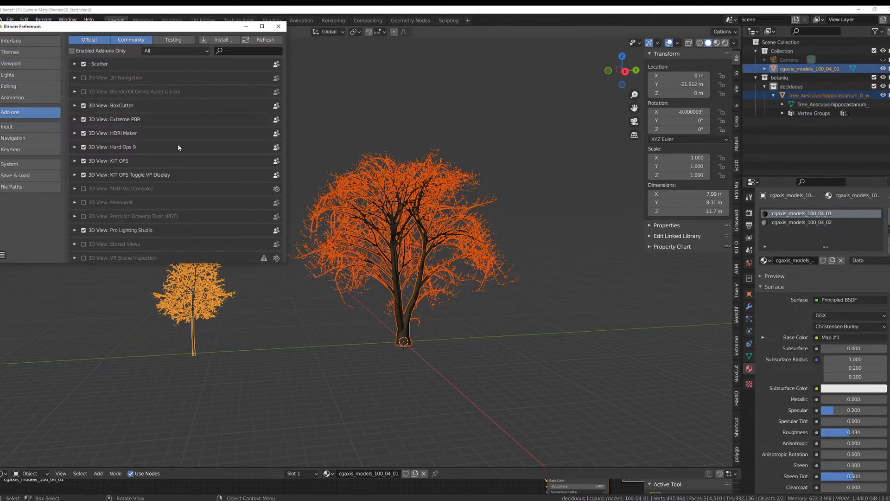
Search add-ons for "true" and expand the True-Terrain ULTIMATE settings.
{"action": "left_click", "coordinate": [244, 51]}
{"action": "type", "text": "t"}
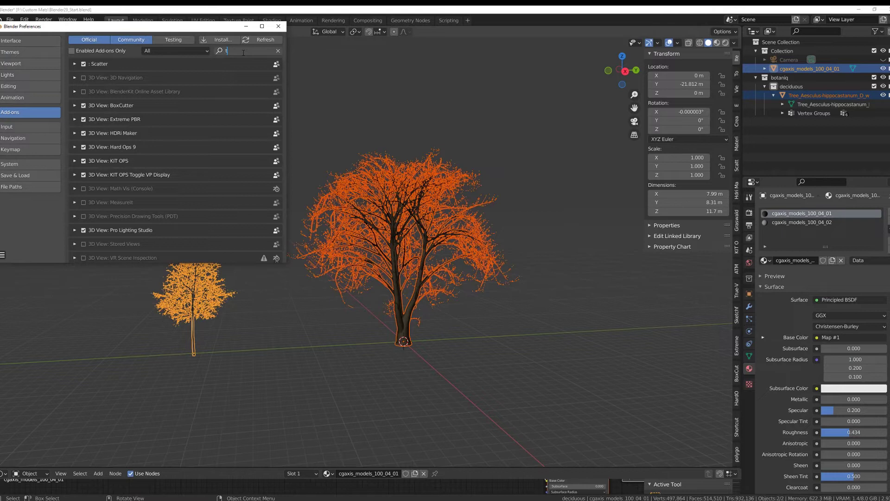
{"action": "type", "text": "rue"}
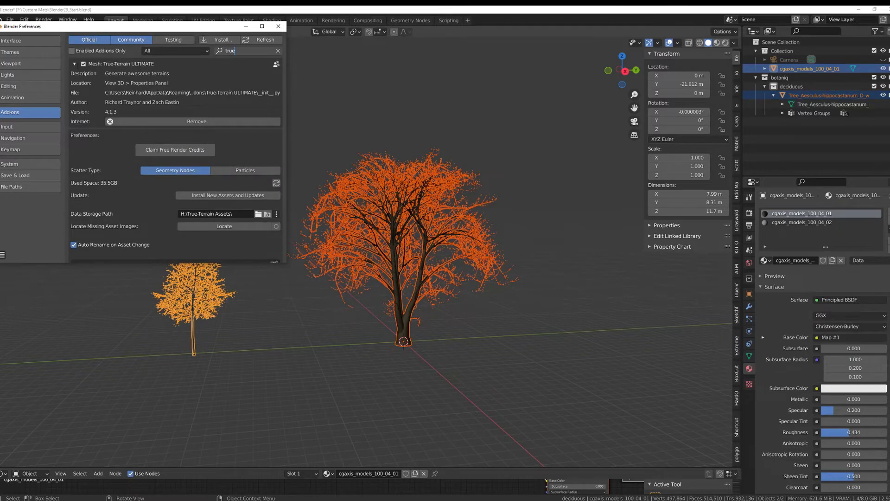
{"action": "key", "text": "Return"}
{"action": "left_click", "coordinate": [74, 64]}
{"action": "left_click", "coordinate": [75, 64]}
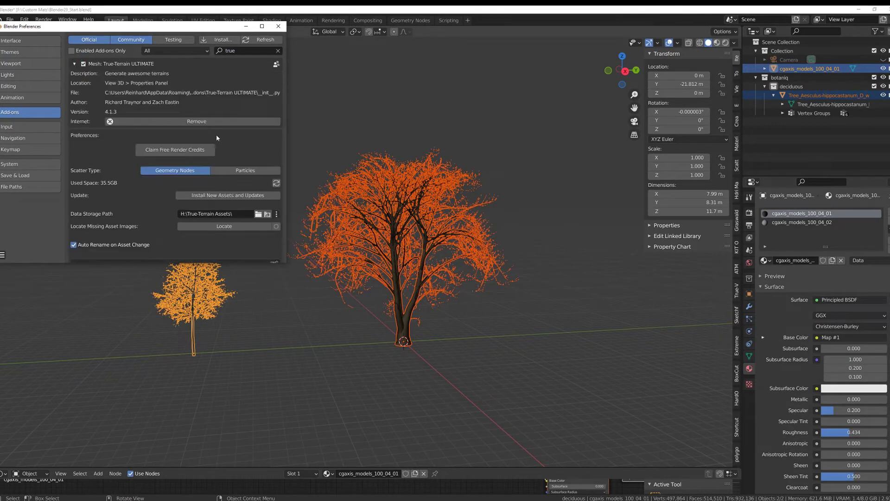
{"action": "scroll", "coordinate": [217, 135], "scroll_direction": "down", "scroll_amount": 3}
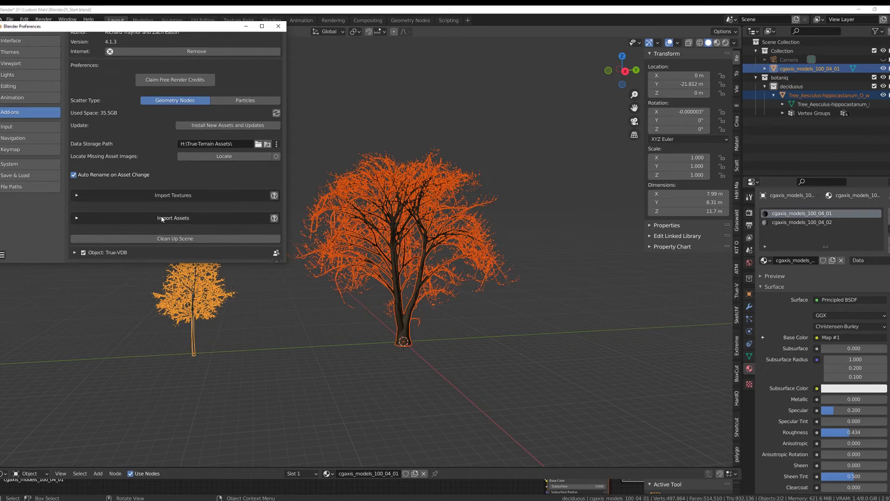
Set True-Terrain Import Assets to Selected and name the asset TSnow2.
{"action": "left_click", "coordinate": [162, 219]}
{"action": "scroll", "coordinate": [267, 138], "scroll_direction": "down", "scroll_amount": 4}
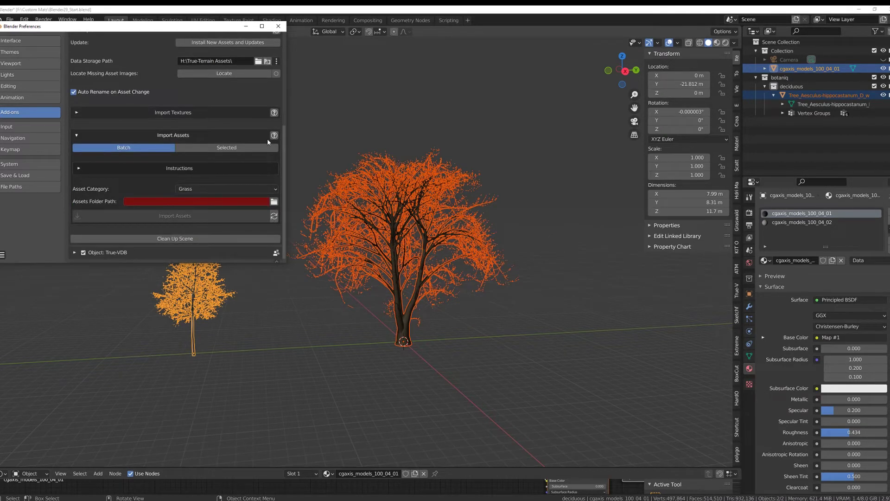
{"action": "left_click", "coordinate": [229, 148]}
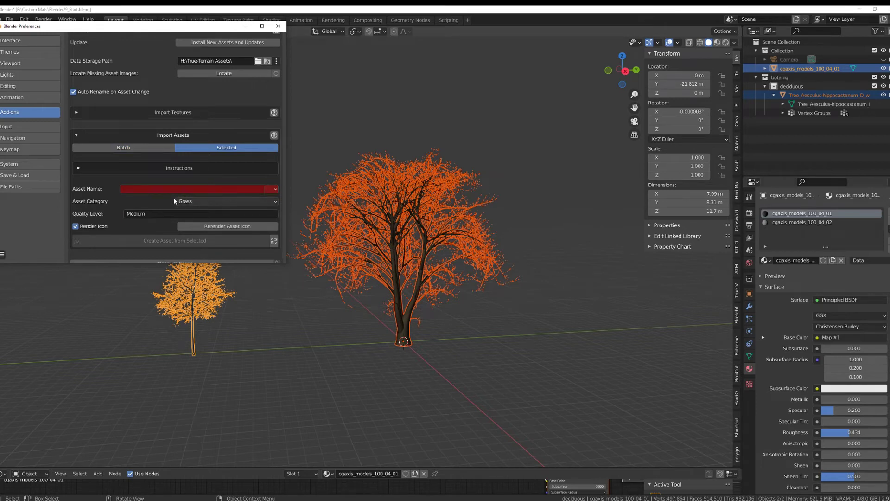
{"action": "left_click", "coordinate": [157, 189]}
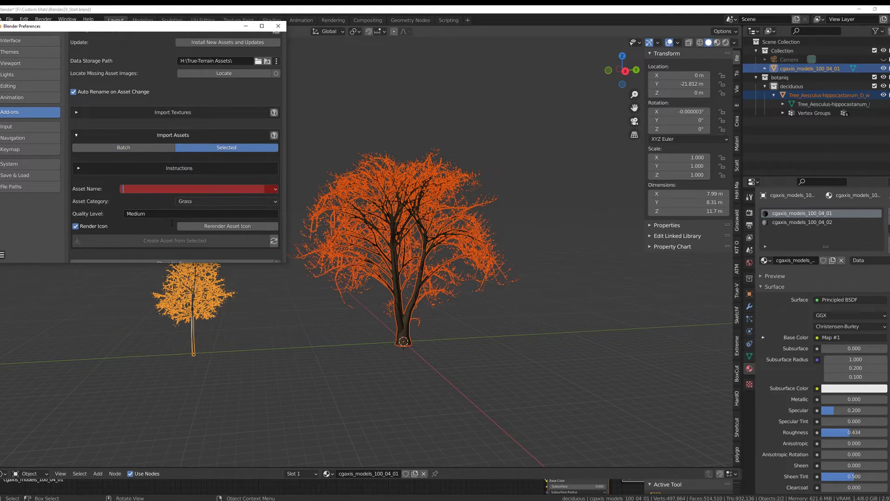
{"action": "type", "text": "TSn"}
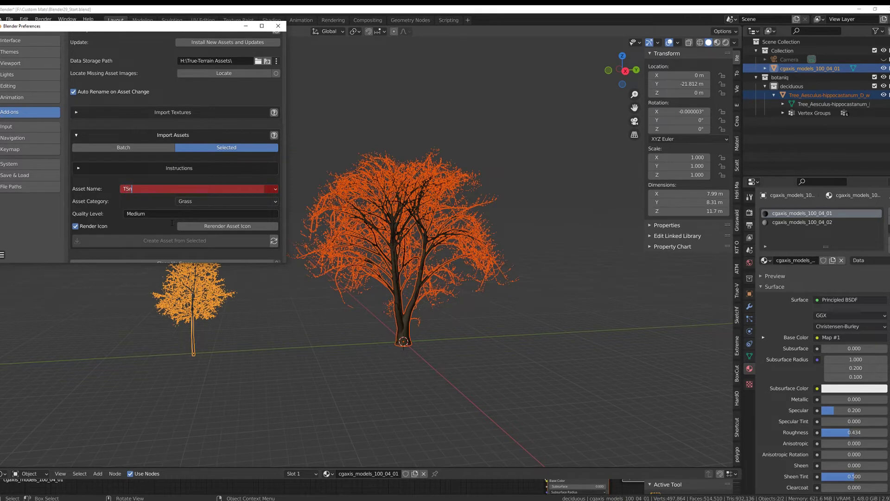
{"action": "type", "text": "ow2"}
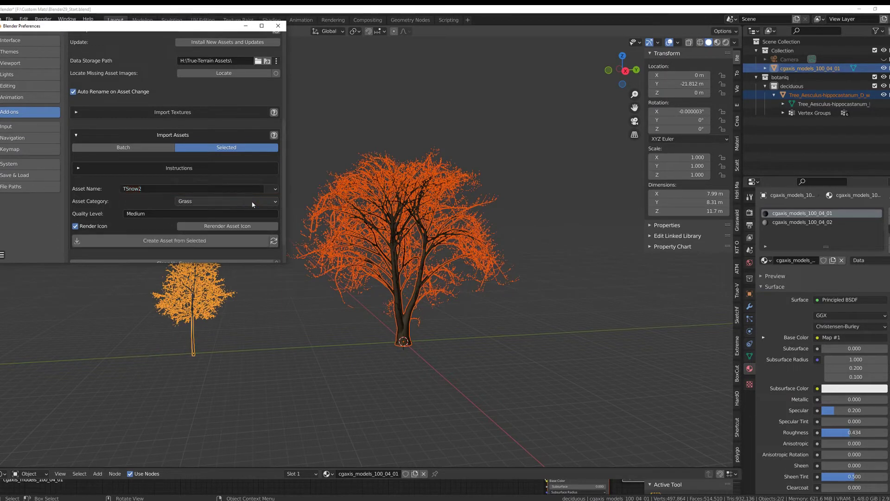
{"action": "key", "text": "Return"}
{"action": "left_click", "coordinate": [254, 202]}
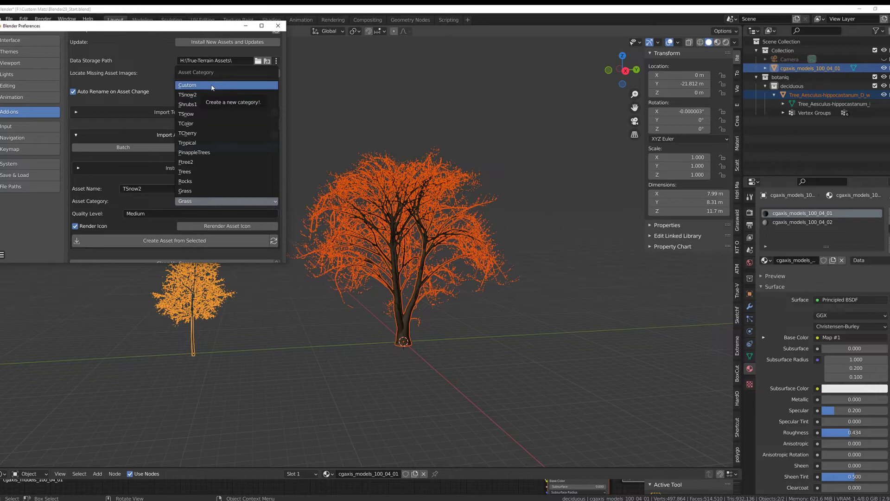
Give the asset a custom category named TSnow2.
{"action": "left_click", "coordinate": [204, 95]}
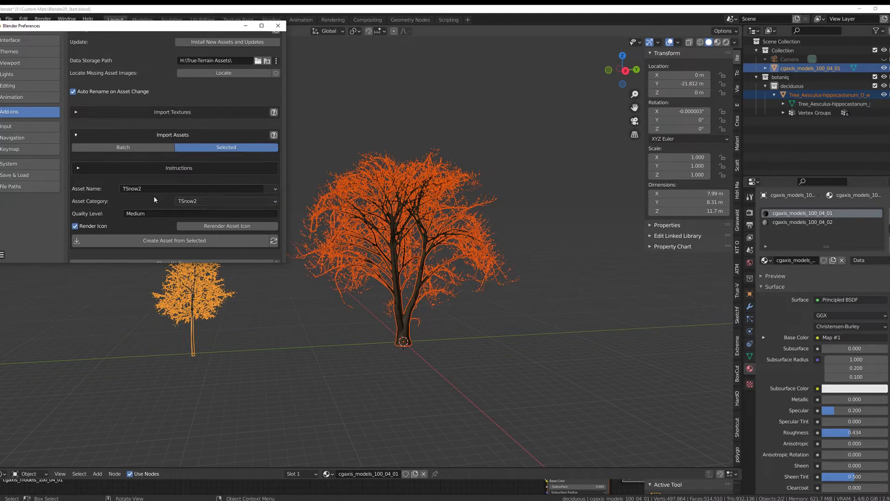
{"action": "left_click", "coordinate": [213, 200]}
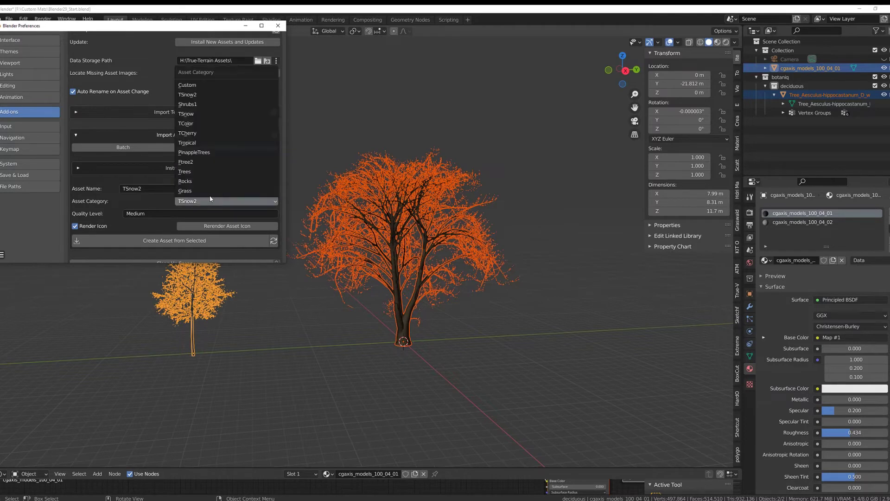
{"action": "left_click", "coordinate": [200, 86]}
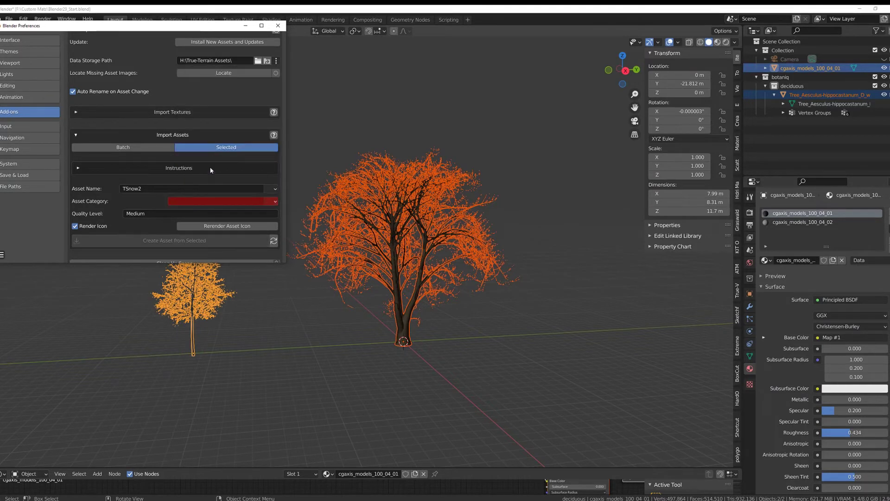
{"action": "left_click", "coordinate": [196, 198]}
{"action": "type", "text": "T"}
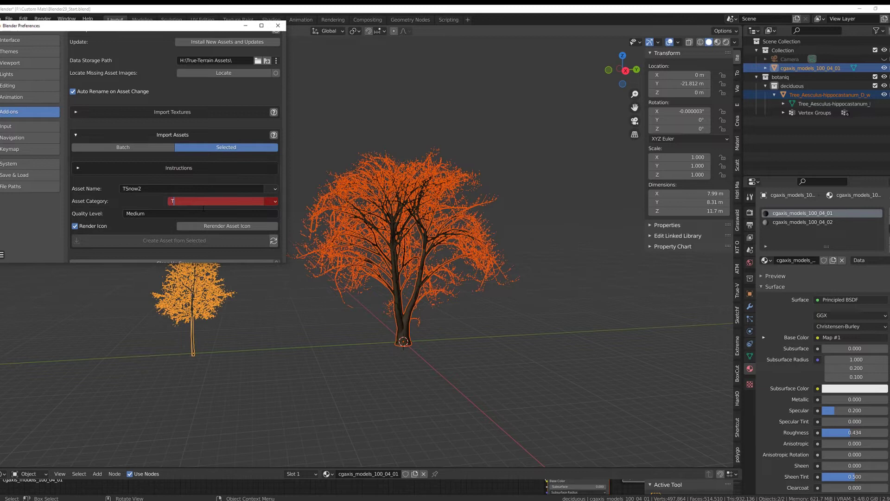
{"action": "type", "text": "Snow2"}
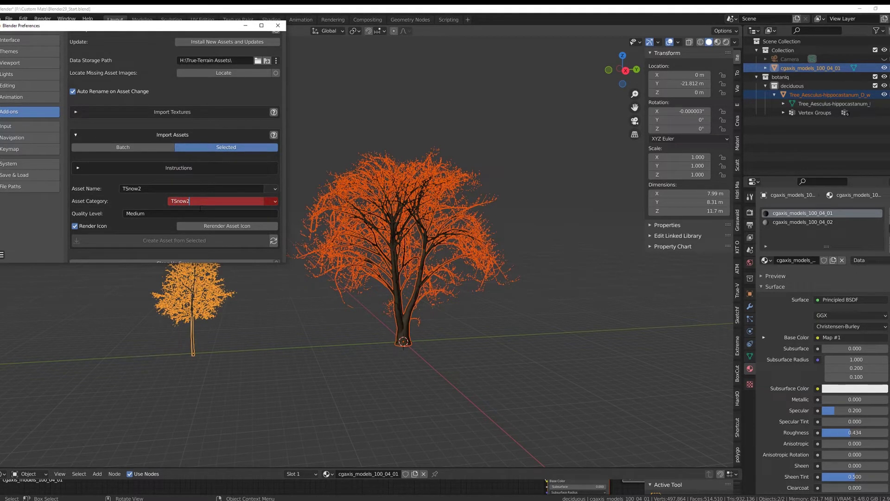
{"action": "key", "text": "Return"}
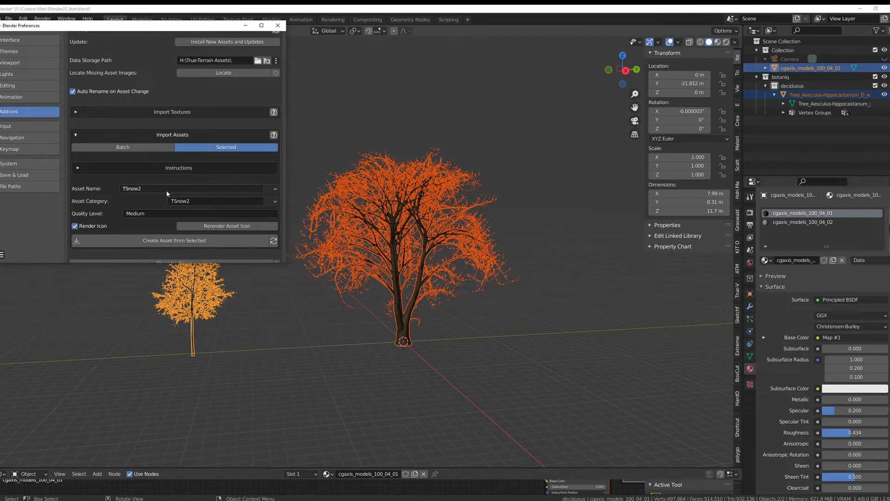
Rename the asset from TSnow2 to TSnow3.
{"action": "left_click", "coordinate": [165, 190]}
{"action": "key", "text": "End"}
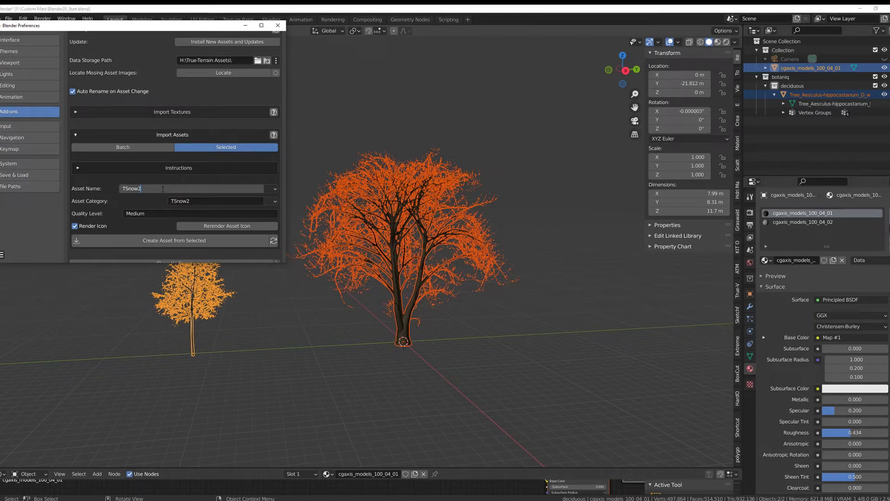
{"action": "key", "text": "shift+Left"}
{"action": "type", "text": "3"}
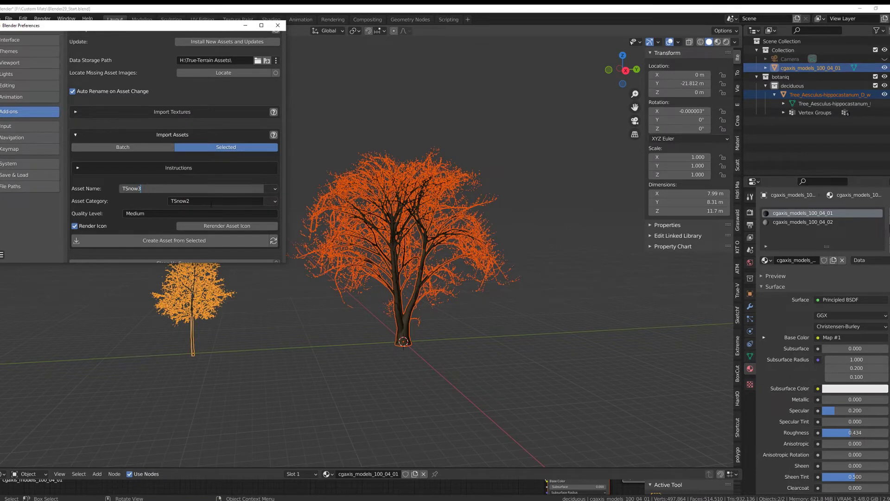
{"action": "key", "text": "Return"}
Rename the asset category to TSnow3 and set Quality Level to High.
{"action": "left_click", "coordinate": [210, 200]}
{"action": "key", "text": "End"}
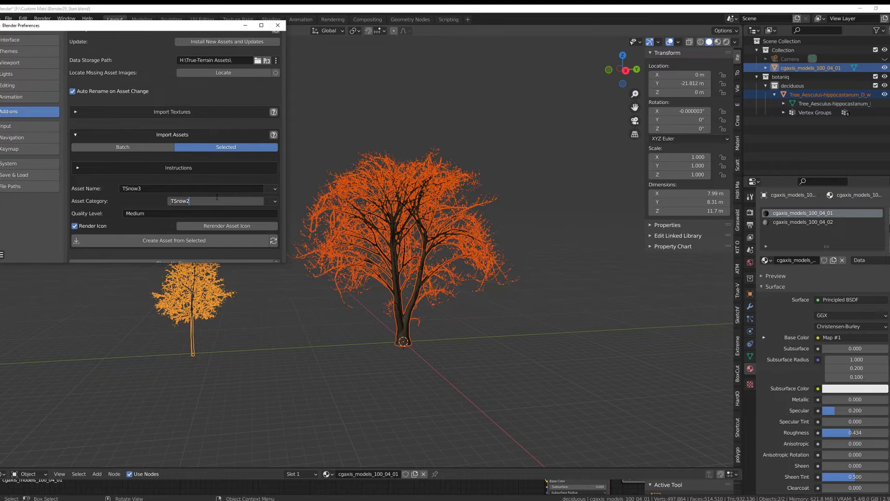
{"action": "key", "text": "shift+Left"}
{"action": "type", "text": "3"}
{"action": "key", "text": "Return"}
{"action": "left_click", "coordinate": [149, 212]}
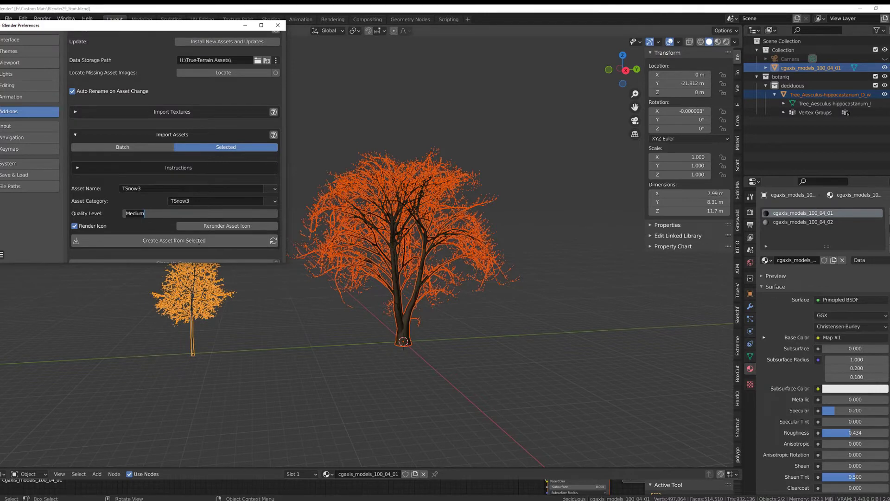
{"action": "type", "text": "High"}
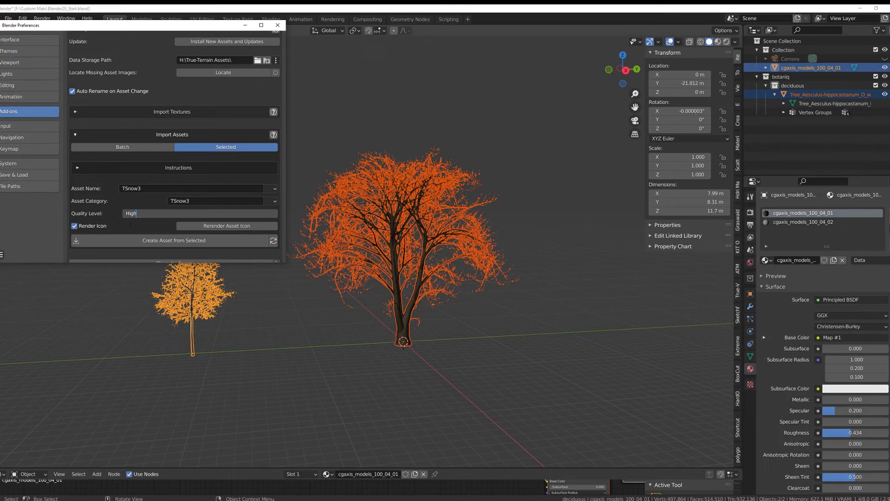
{"action": "key", "text": "Return"}
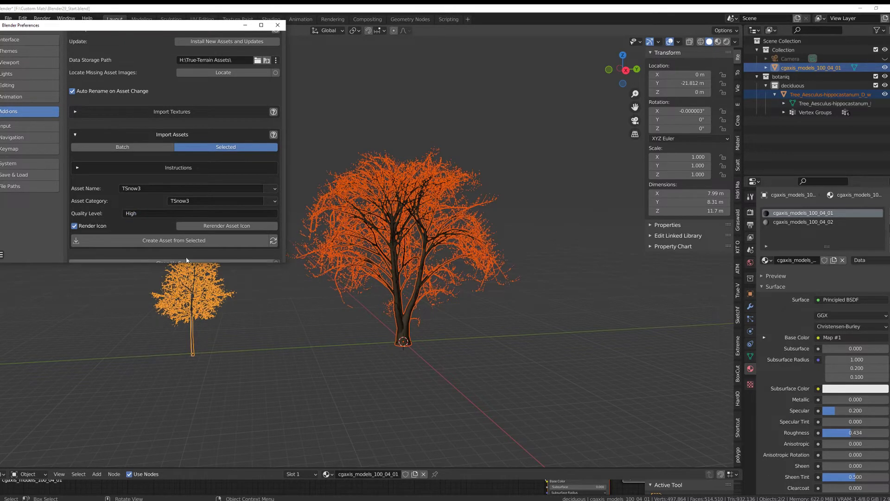
Create the TSnow3 asset from the selected trees and close its icon render window.
{"action": "left_click", "coordinate": [163, 241]}
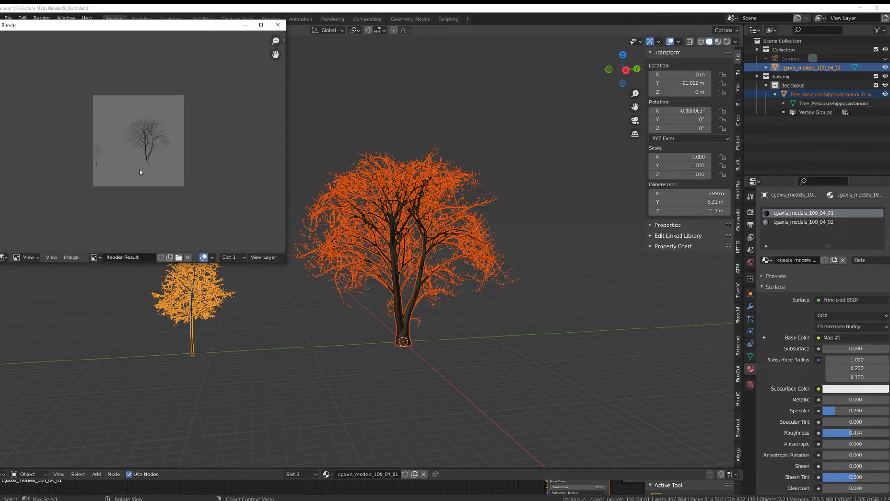
{"action": "left_click", "coordinate": [277, 25]}
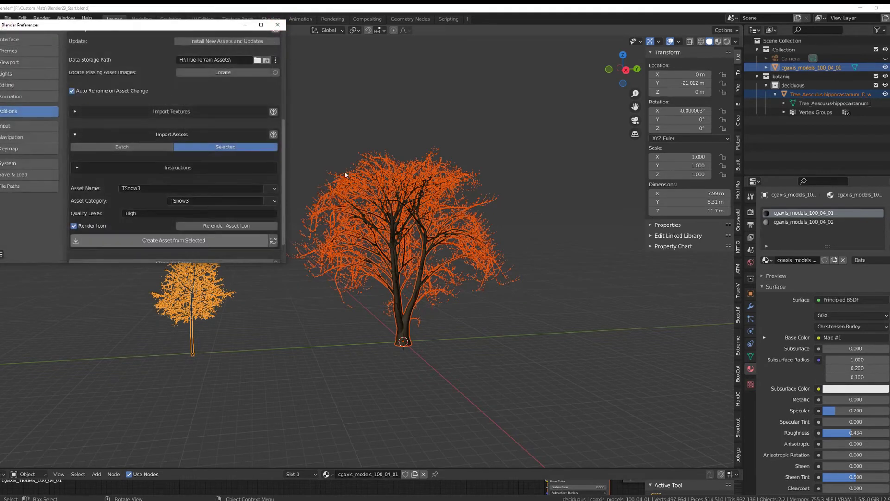
Close Preferences and delete the small cgaxis tree and the big tree.
{"action": "left_click", "coordinate": [278, 24]}
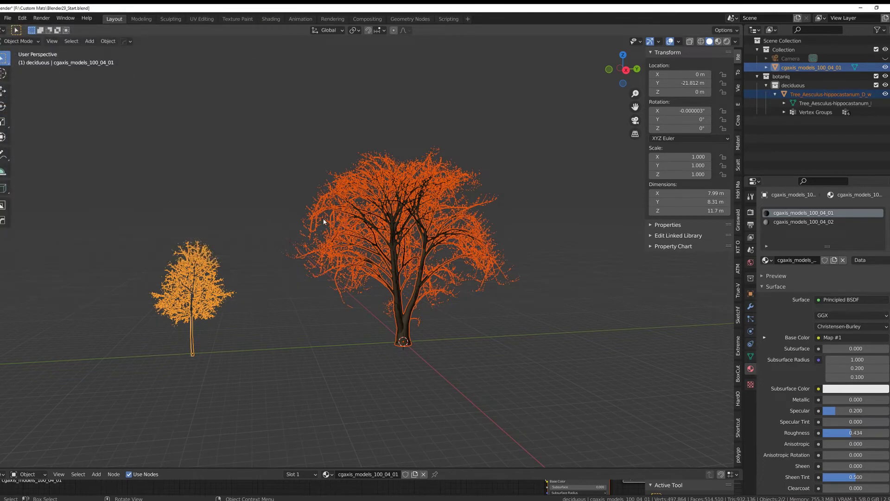
{"action": "right_click", "coordinate": [809, 111]}
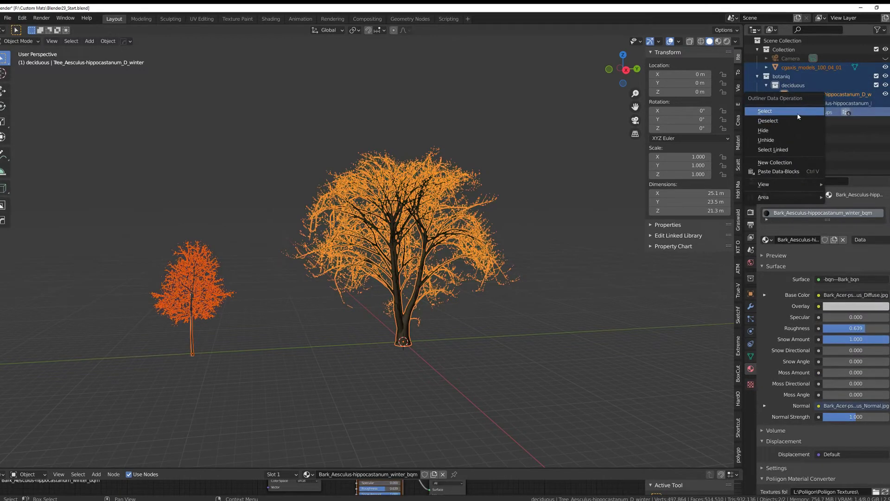
{"action": "left_click", "coordinate": [797, 115]}
{"action": "left_click", "coordinate": [793, 67]}
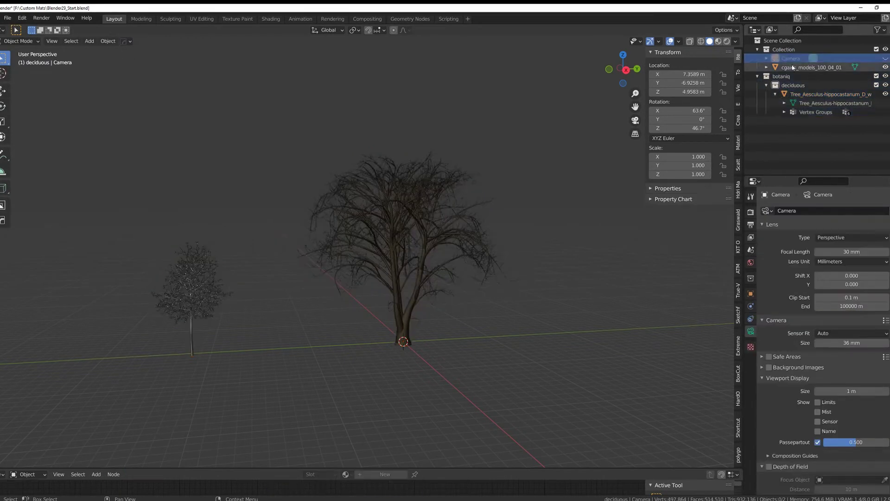
{"action": "key", "text": "x"}
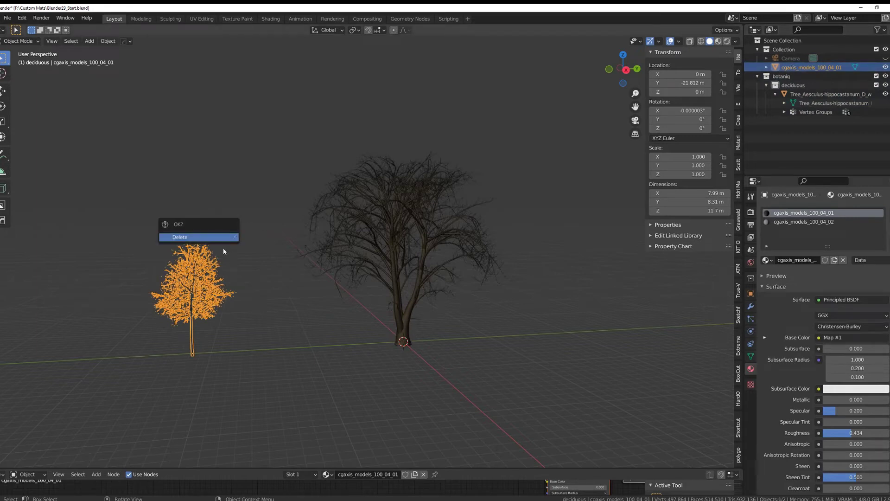
{"action": "left_click", "coordinate": [201, 238]}
{"action": "left_click_drag", "start_coordinate": [288, 131], "coordinate": [491, 392]}
{"action": "key", "text": "x"}
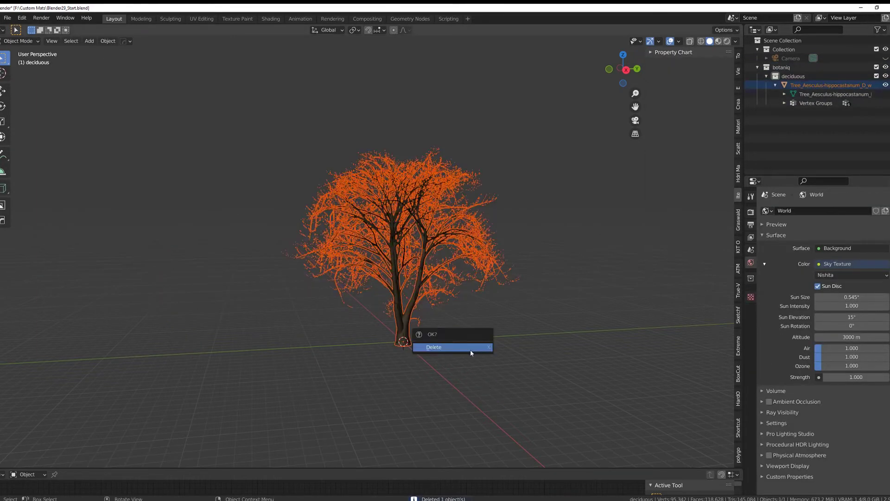
{"action": "left_click", "coordinate": [469, 349]}
Delete the botaniq and deciduous collections from the Outliner.
{"action": "right_click", "coordinate": [779, 67]}
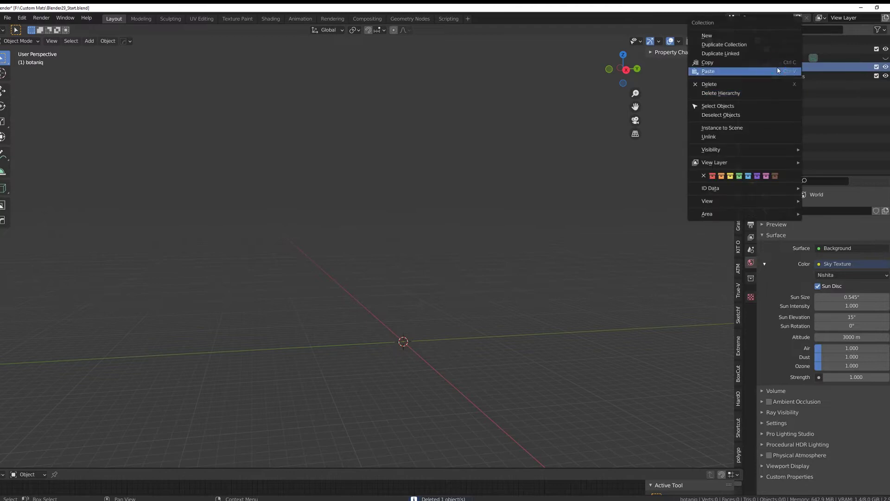
{"action": "left_click", "coordinate": [761, 84]}
{"action": "left_click", "coordinate": [784, 68]}
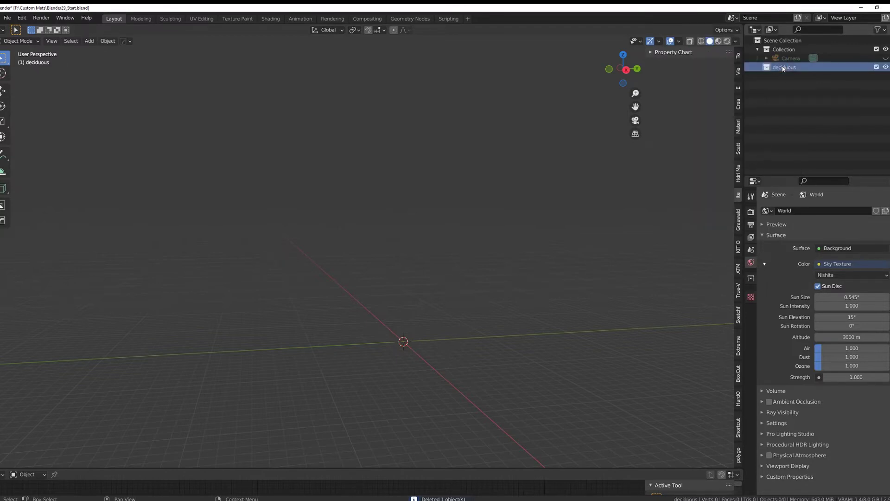
{"action": "right_click", "coordinate": [783, 67]}
{"action": "left_click", "coordinate": [756, 84]}
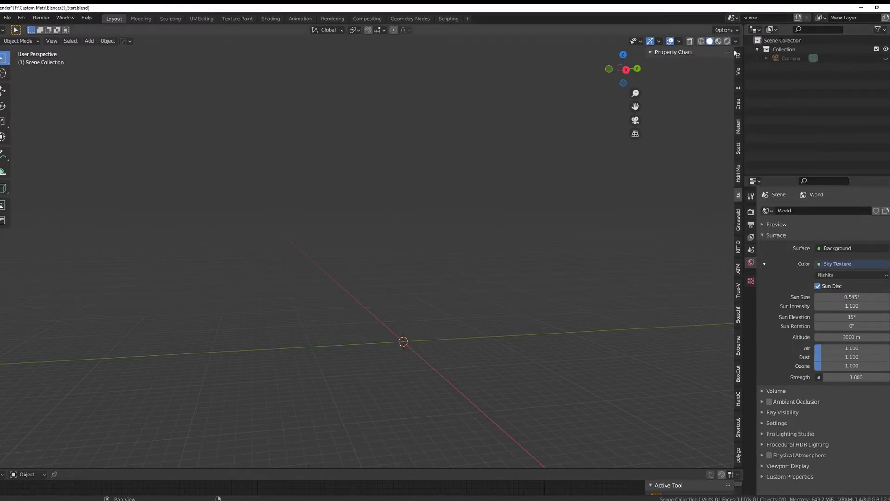
Add a plane scaled up 200 times to 400 m and apply its scale.
{"action": "middle_click_drag", "start_coordinate": [491, 291], "coordinate": [506, 304]}
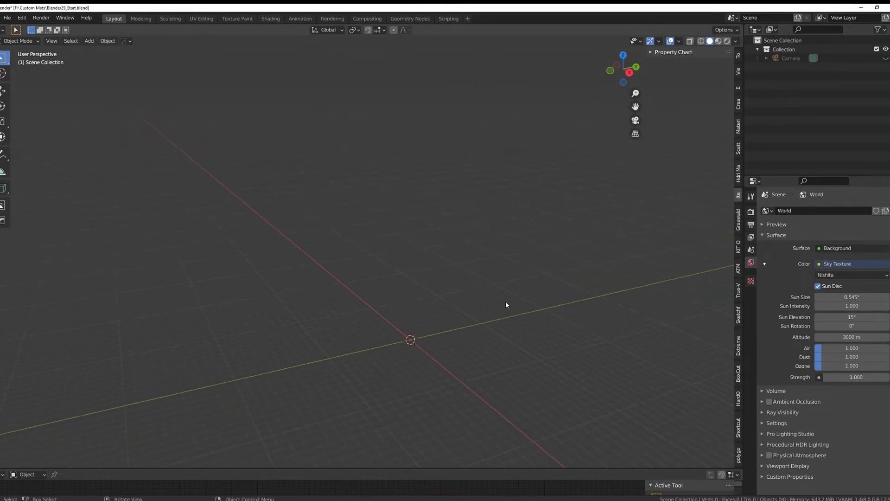
{"action": "key", "text": "shift+a"}
{"action": "mouse_move", "coordinate": [506, 304]}
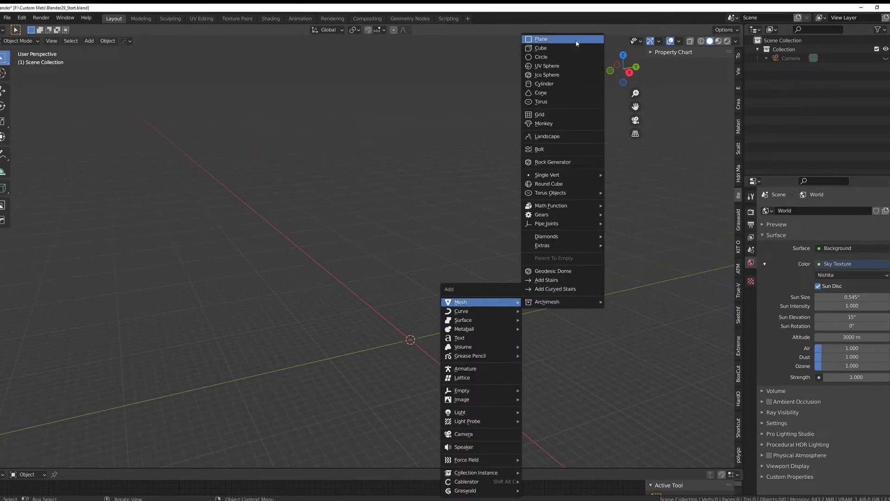
{"action": "left_click", "coordinate": [575, 41]}
{"action": "type", "text": "g200"}
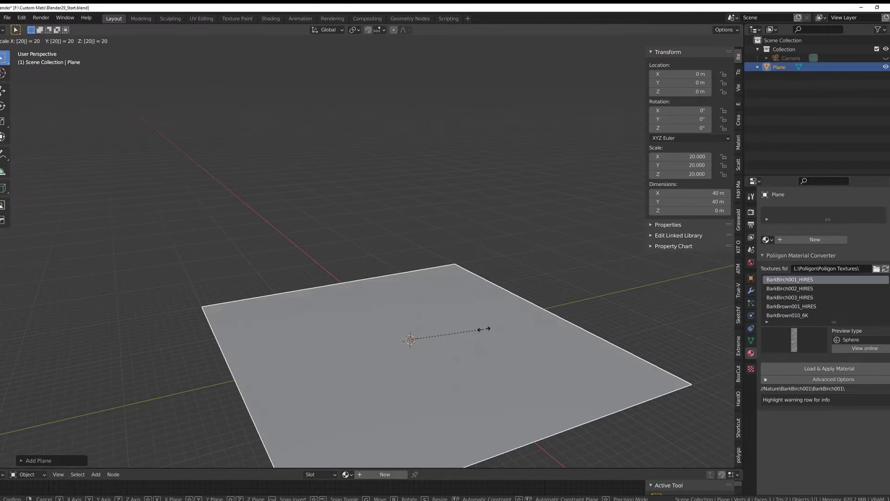
{"action": "key", "text": "Return"}
{"action": "key", "text": "ctrl+a"}
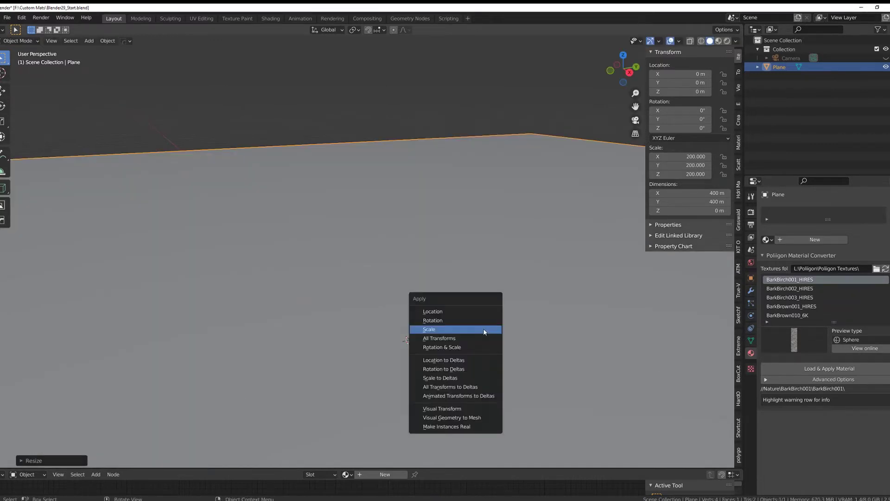
{"action": "left_click", "coordinate": [483, 328]}
{"action": "middle_click_drag", "start_coordinate": [483, 328], "coordinate": [585, 291]}
Look through the camera, lock it to the view, and level the horizon.
{"action": "key", "text": "KP_0"}
{"action": "key", "text": "KP_0"}
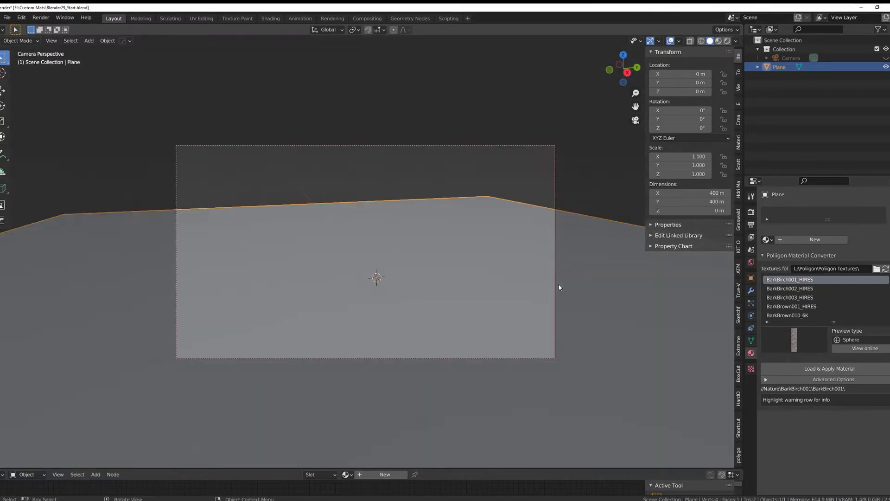
{"action": "left_click", "coordinate": [740, 88]}
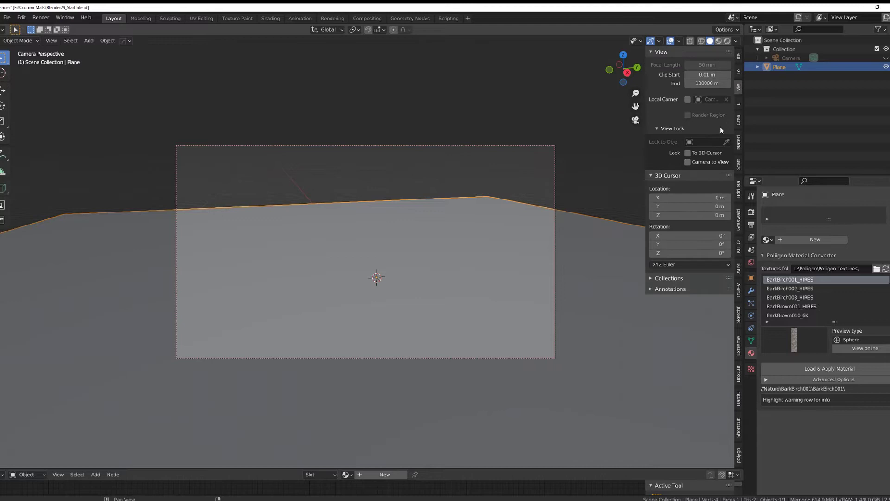
{"action": "left_click", "coordinate": [688, 162]}
{"action": "middle_click_drag", "start_coordinate": [603, 263], "coordinate": [585, 250]}
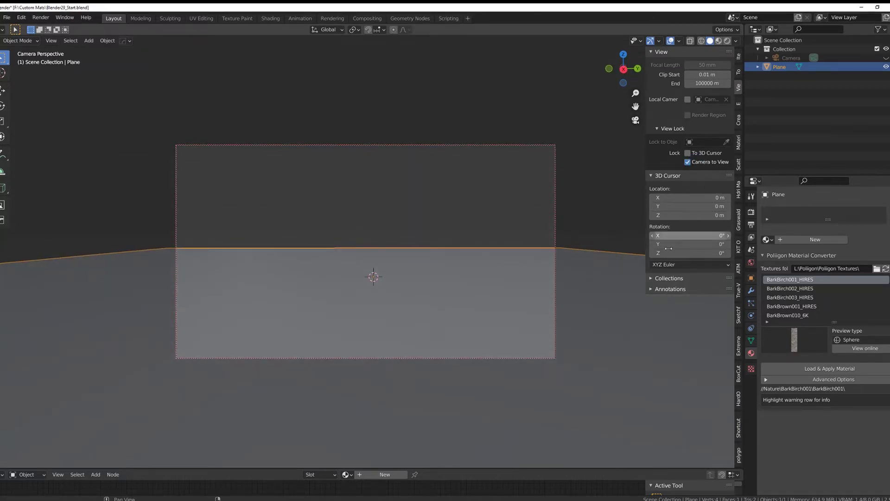
{"action": "left_click", "coordinate": [739, 292]}
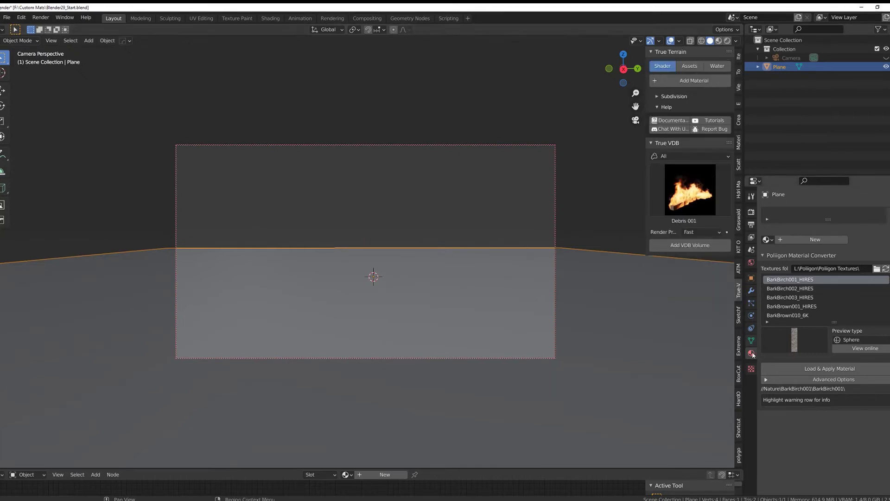
Scatter a dense forest of TSnow3 trees over the plane using True-Terrain assets.
{"action": "left_click", "coordinate": [652, 144]}
{"action": "left_click", "coordinate": [685, 66]}
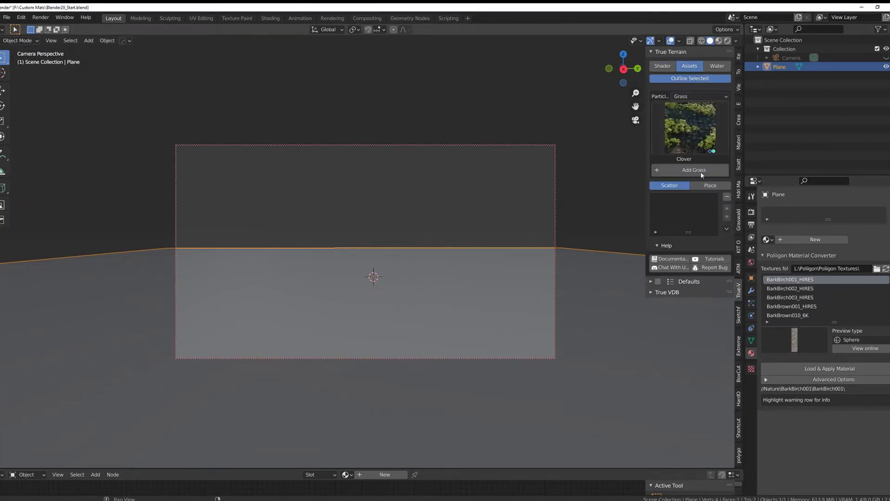
{"action": "left_click", "coordinate": [690, 97]}
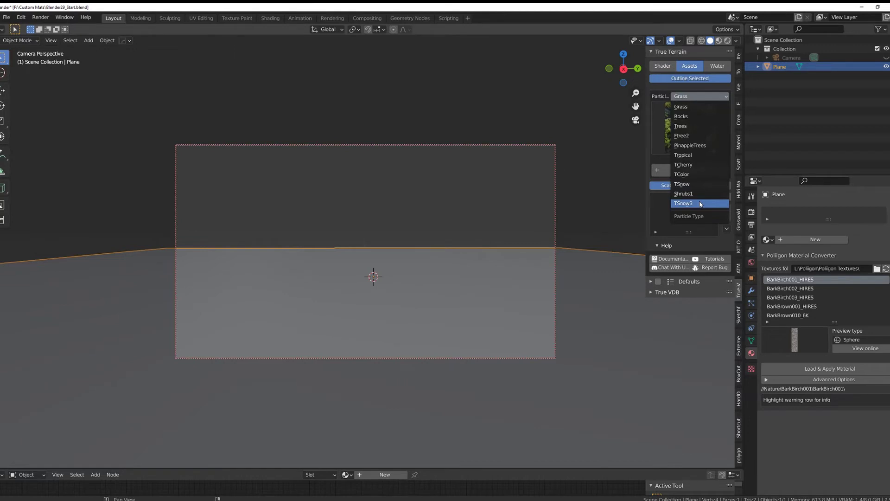
{"action": "left_click", "coordinate": [700, 204]}
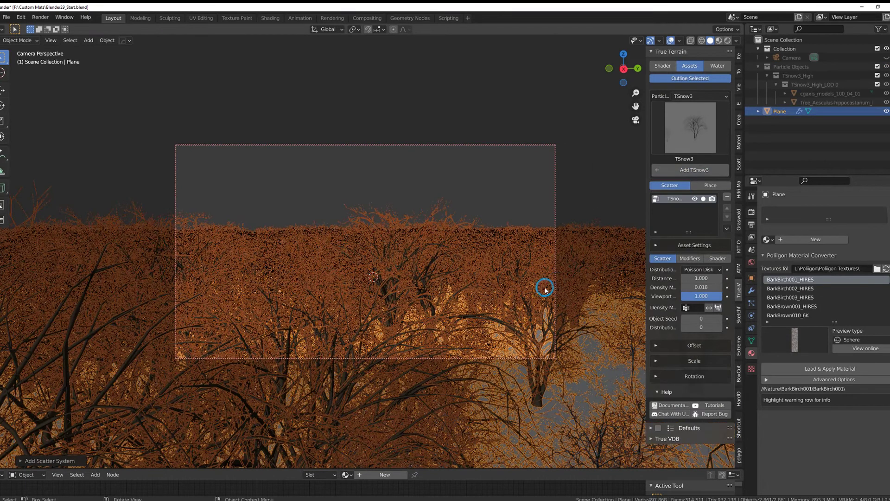
{"action": "left_click", "coordinate": [478, 317]}
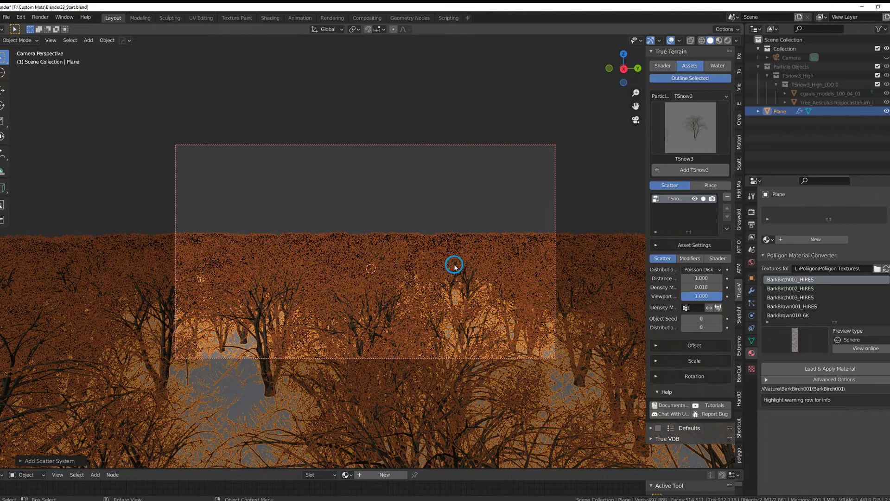
{"action": "mouse_move", "coordinate": [455, 266]}
{"action": "middle_mouse_down"}
{"action": "mouse_move", "coordinate": [469, 241]}
{"action": "mouse_move", "coordinate": [463, 280]}
{"action": "mouse_move", "coordinate": [473, 282]}
{"action": "middle_mouse_up"}
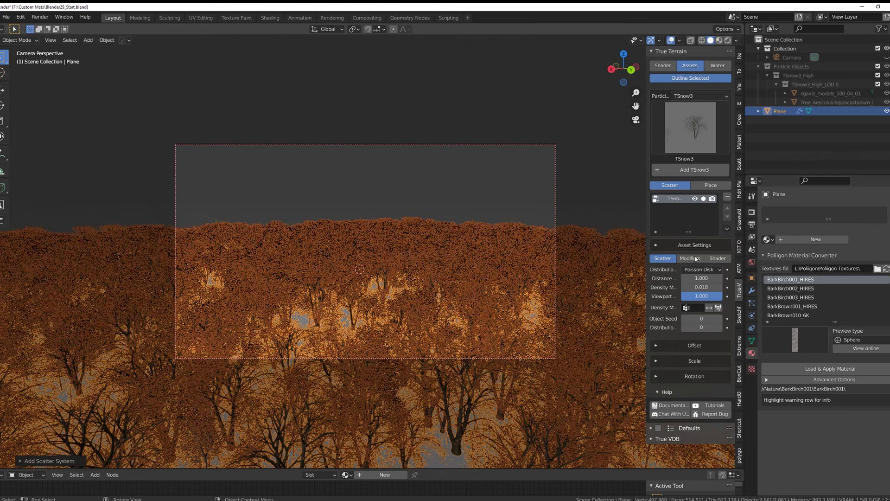
Lower the TSnow3 scatter density to 0.0004 and survey the sparse trees.
{"action": "left_click", "coordinate": [701, 287]}
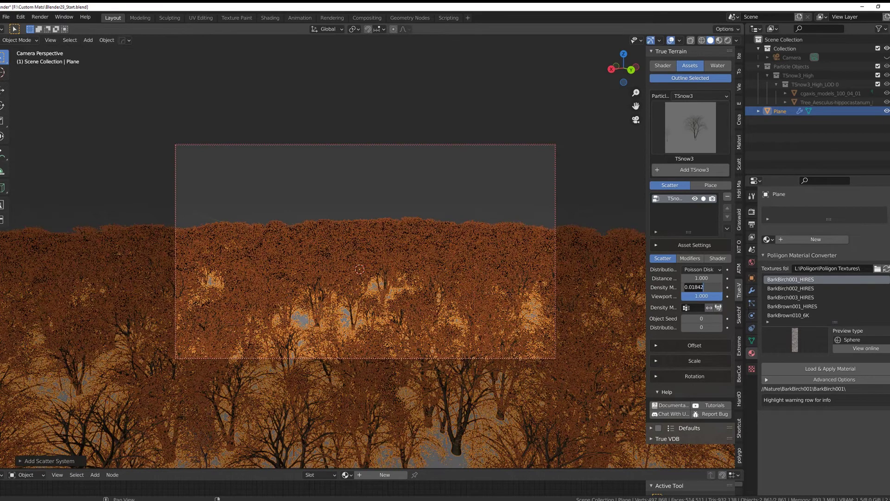
{"action": "left_click", "coordinate": [685, 287]}
{"action": "key", "text": "Delete"}
{"action": "key", "text": "Delete"}
{"action": "key", "text": "Delete"}
{"action": "key", "text": "Delete"}
{"action": "type", "text": "004"}
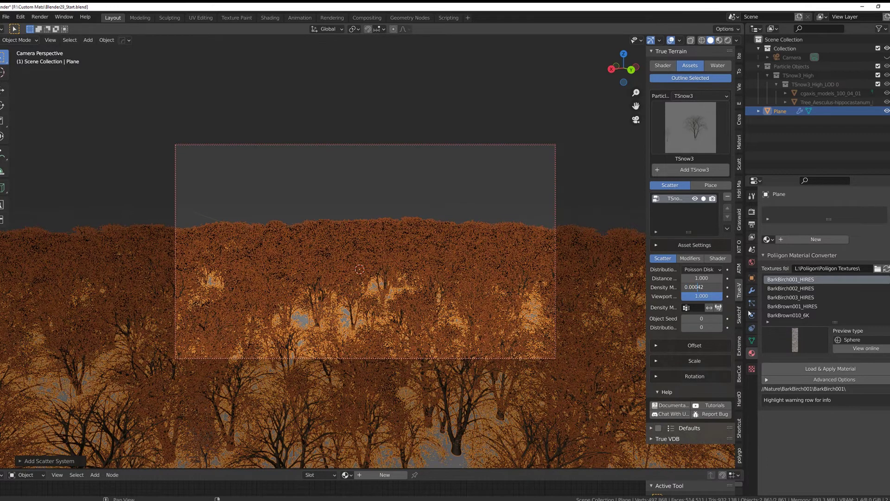
{"action": "key", "text": "Return"}
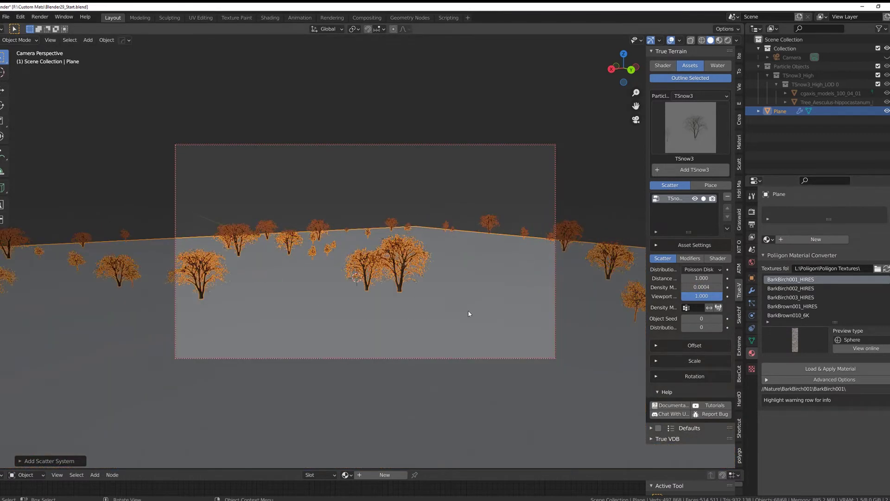
{"action": "middle_click_drag", "start_coordinate": [481, 312], "coordinate": [380, 300]}
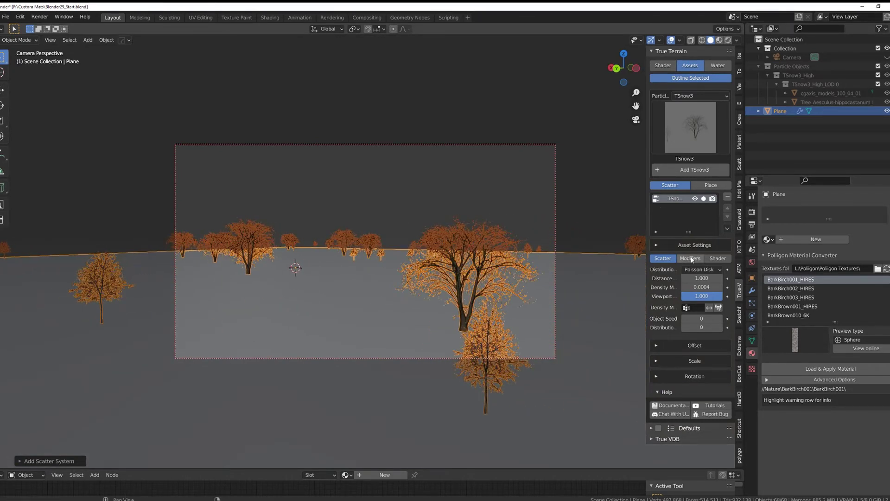
{"action": "left_click", "coordinate": [526, 301]}
{"action": "middle_click_drag", "start_coordinate": [526, 302], "coordinate": [589, 301], "text": "shift"}
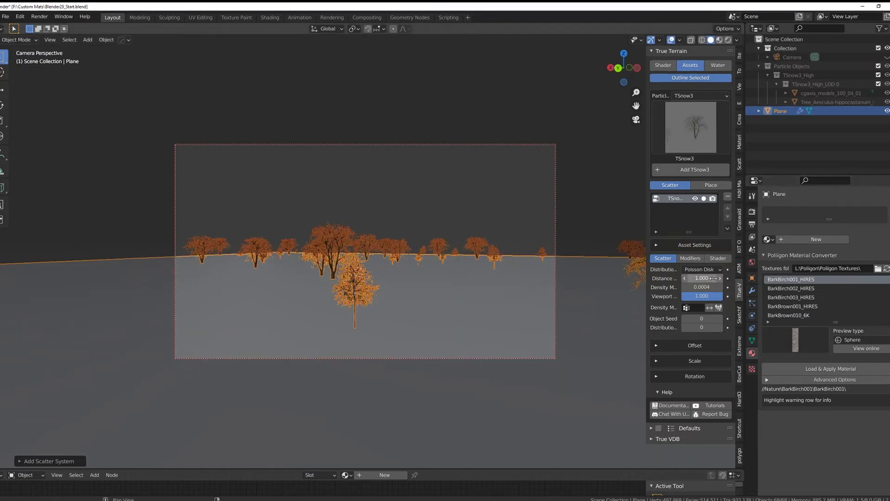
Set the scatter distance to 0.000 and the density to 0.001.
{"action": "left_click_drag", "start_coordinate": [707, 278], "coordinate": [686, 278]}
{"action": "left_click", "coordinate": [702, 287]}
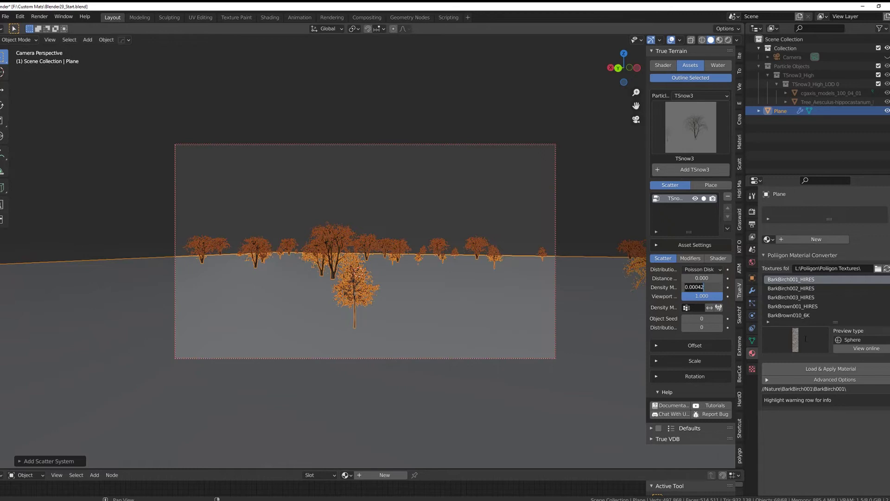
{"action": "key", "text": "Home"}
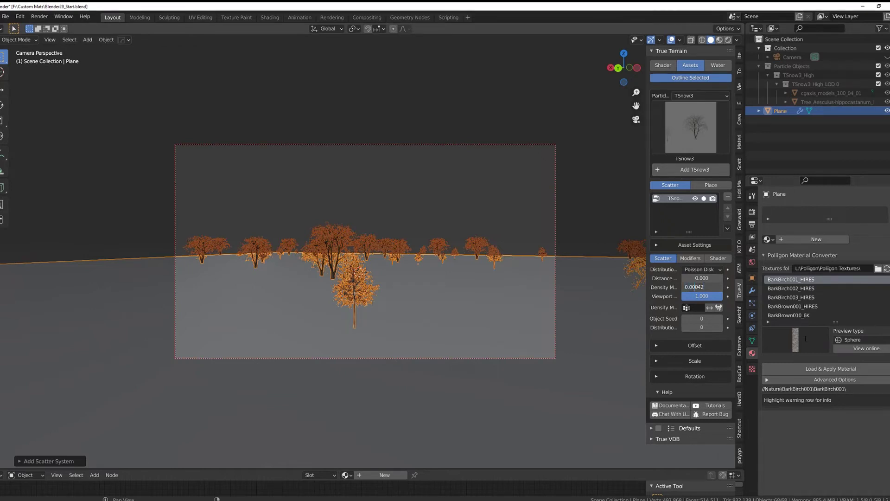
{"action": "key", "text": "Delete"}
{"action": "key", "text": "Delete"}
{"action": "key", "text": "Delete"}
{"action": "type", "text": "1"}
{"action": "key", "text": "Return"}
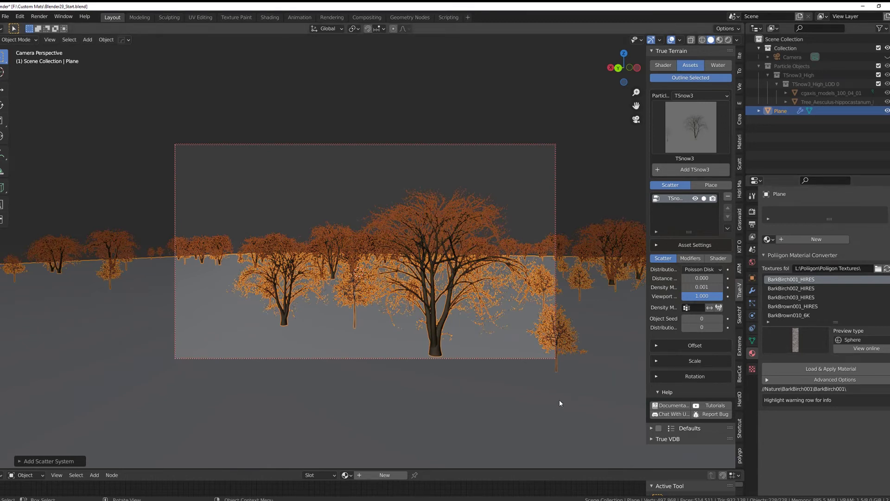
Re-randomize the TSnow3 tree arrangement by stepping the distribution seed up several times.
{"action": "left_click", "coordinate": [720, 318]}
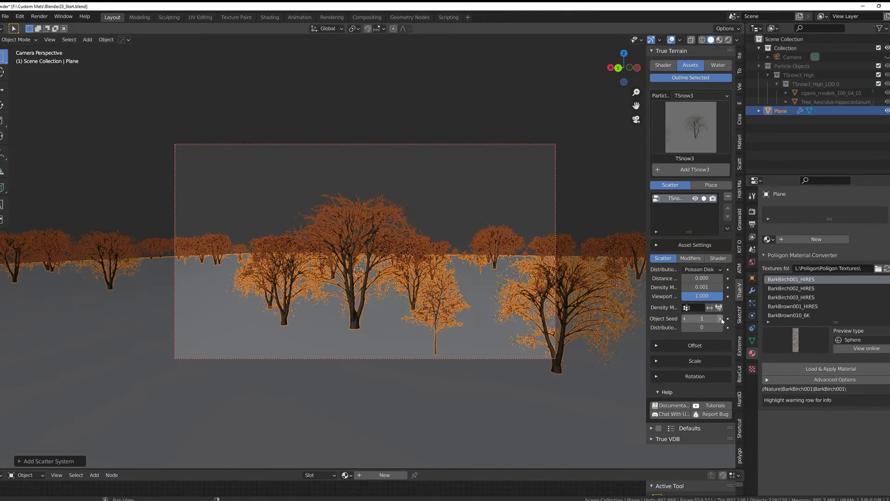
{"action": "left_click", "coordinate": [721, 318]}
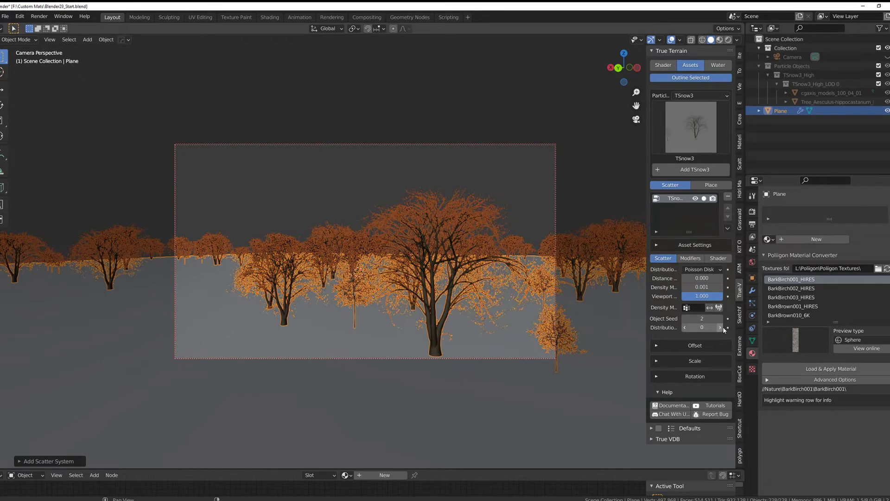
{"action": "left_click", "coordinate": [721, 327]}
{"action": "left_click", "coordinate": [721, 327]}
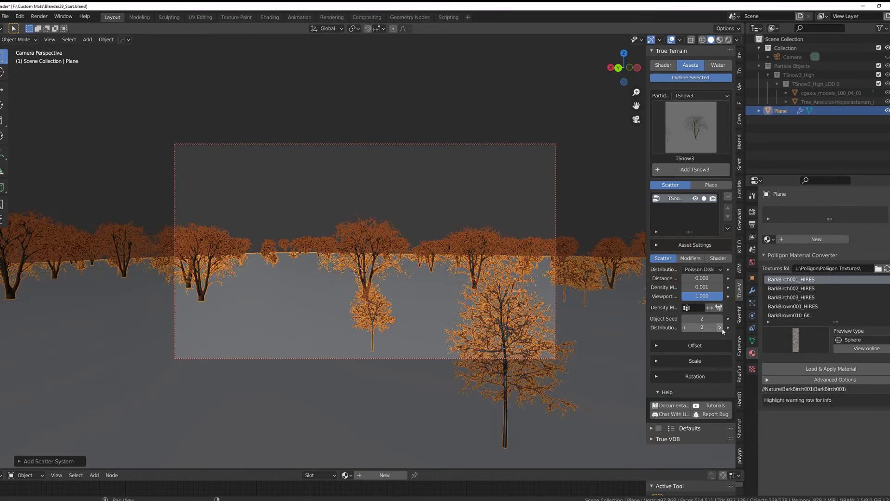
Add a Camera cull modifier to the TSnow3 scatter, using the scene Camera.
{"action": "left_click", "coordinate": [690, 258]}
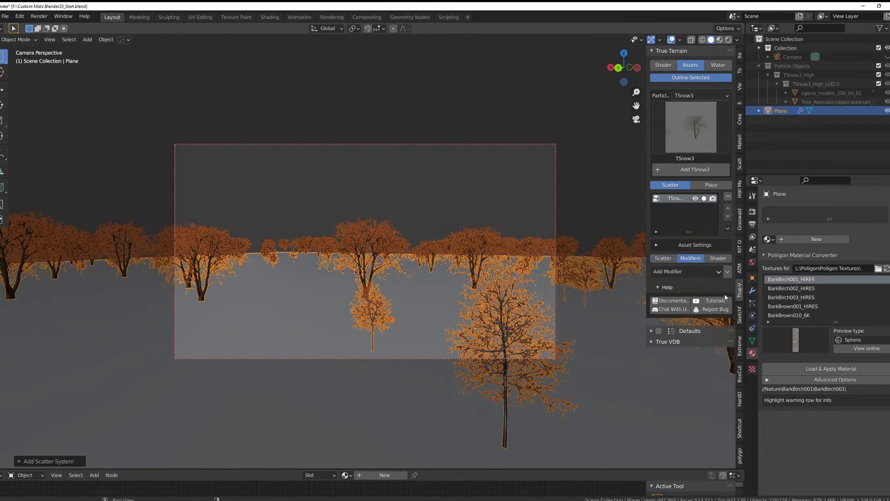
{"action": "left_click", "coordinate": [685, 271]}
{"action": "left_click", "coordinate": [690, 287]}
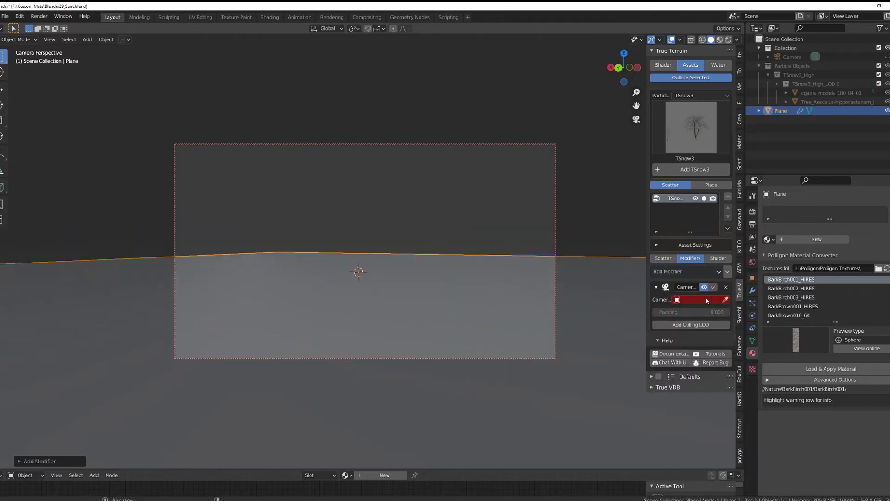
{"action": "left_click", "coordinate": [704, 300]}
{"action": "left_click", "coordinate": [691, 313]}
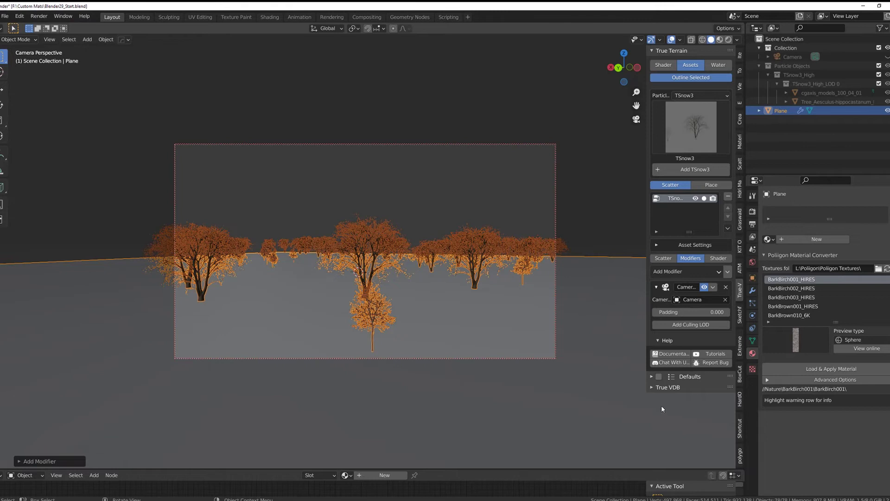
Set the tree scatter's distribution seed to 3.
{"action": "left_click", "coordinate": [663, 258]}
{"action": "left_click", "coordinate": [720, 328]}
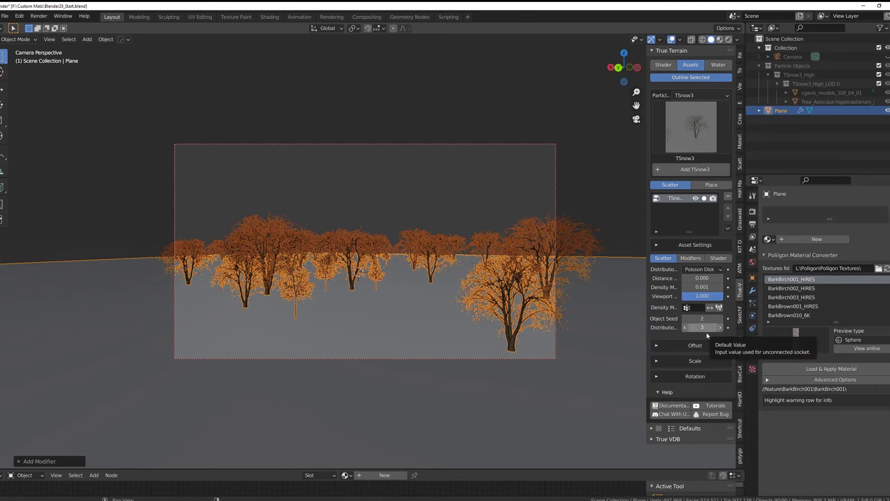
{"action": "left_click", "coordinate": [601, 155]}
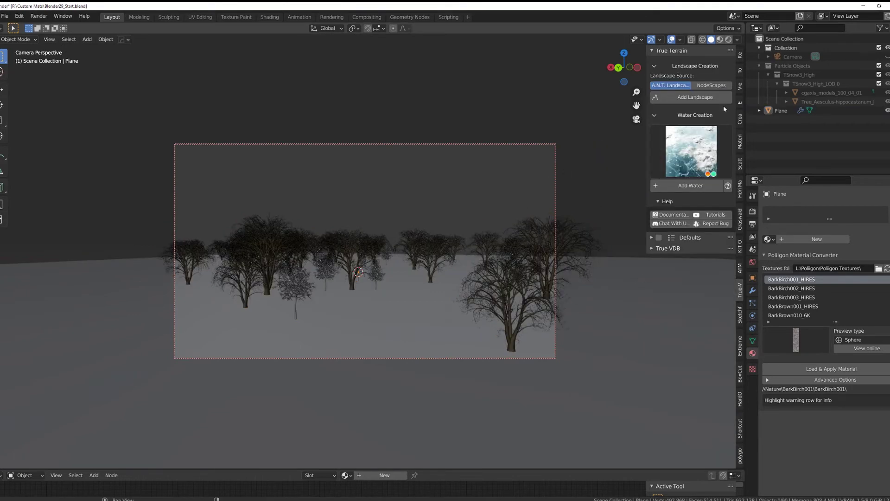
Preview in Rendered shading and set the Nishita sun to 106° rotation and 21.8° elevation.
{"action": "left_click", "coordinate": [728, 39]}
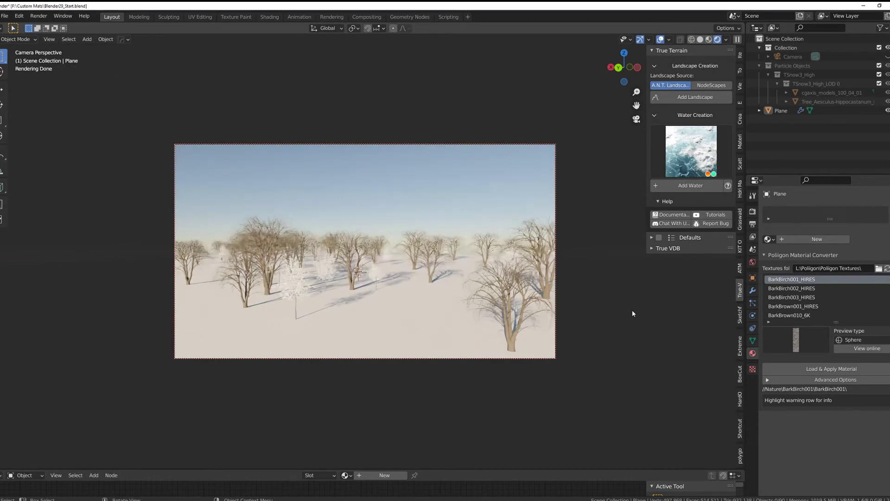
{"action": "left_click", "coordinate": [753, 262]}
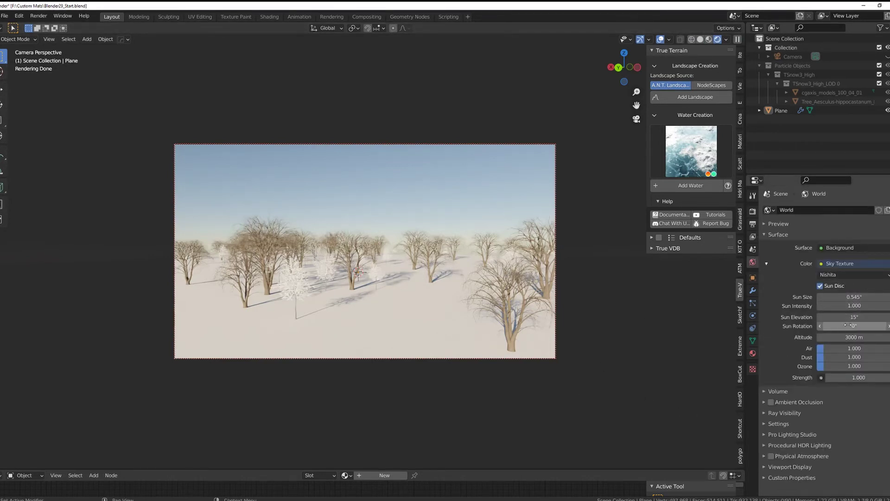
{"action": "mouse_move", "coordinate": [849, 326]}
{"action": "left_mouse_down"}
{"action": "mouse_move", "coordinate": [889, 326]}
{"action": "mouse_move", "coordinate": [872, 326]}
{"action": "left_mouse_up"}
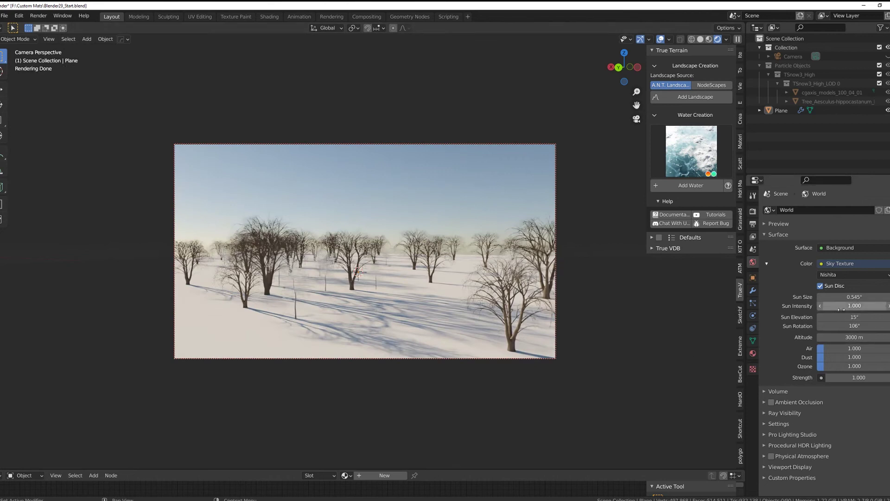
{"action": "left_click_drag", "start_coordinate": [853, 317], "coordinate": [858, 317]}
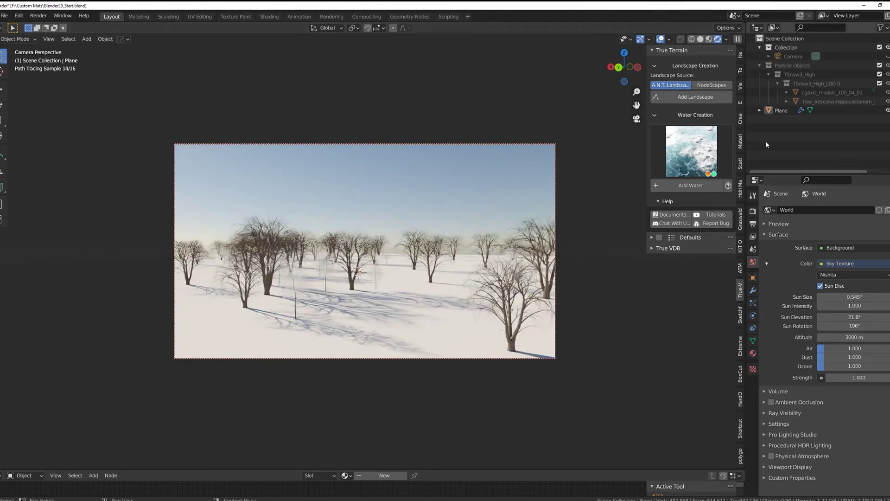
With Lock Camera to View, zoom, orbit and pan to frame the snowy tree rows, then select the snow plane.
{"action": "left_click", "coordinate": [742, 90]}
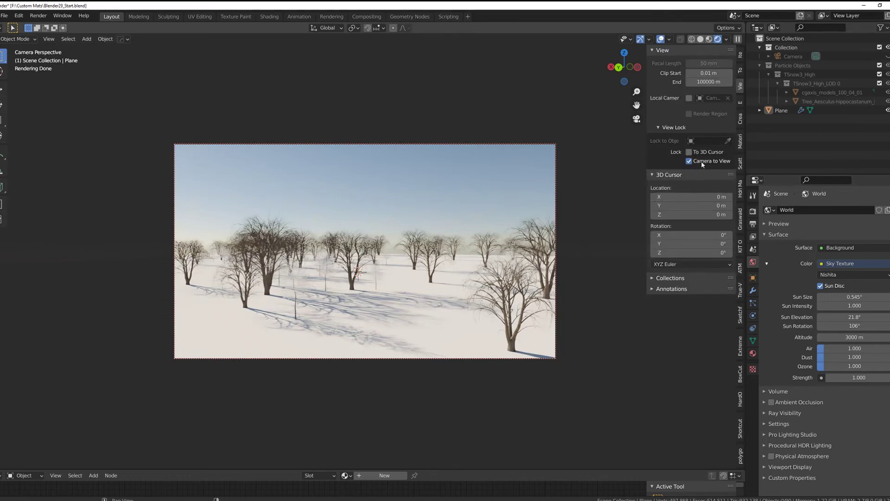
{"action": "scroll", "coordinate": [559, 304], "scroll_direction": "up", "scroll_amount": 2}
{"action": "mouse_move", "coordinate": [455, 310]}
{"action": "middle_mouse_down"}
{"action": "mouse_move", "coordinate": [483, 300]}
{"action": "mouse_move", "coordinate": [486, 307]}
{"action": "mouse_move", "coordinate": [454, 292]}
{"action": "middle_mouse_up"}
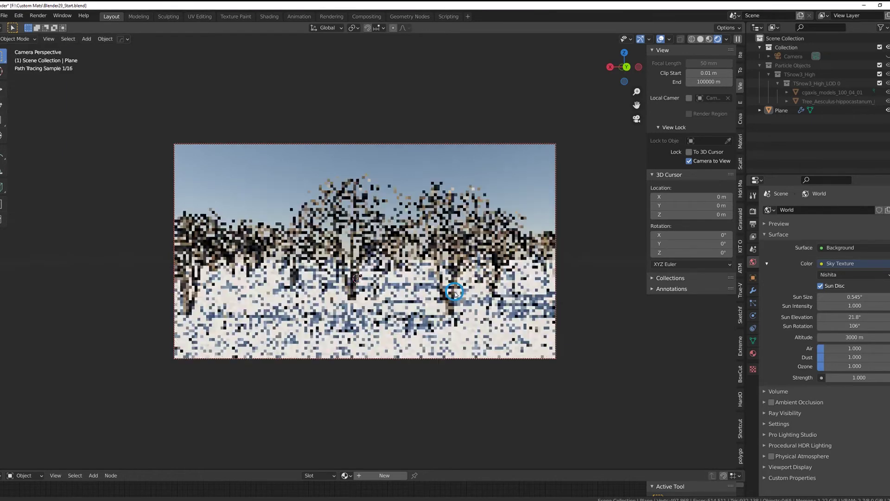
{"action": "scroll", "coordinate": [494, 334], "scroll_direction": "up", "scroll_amount": 2}
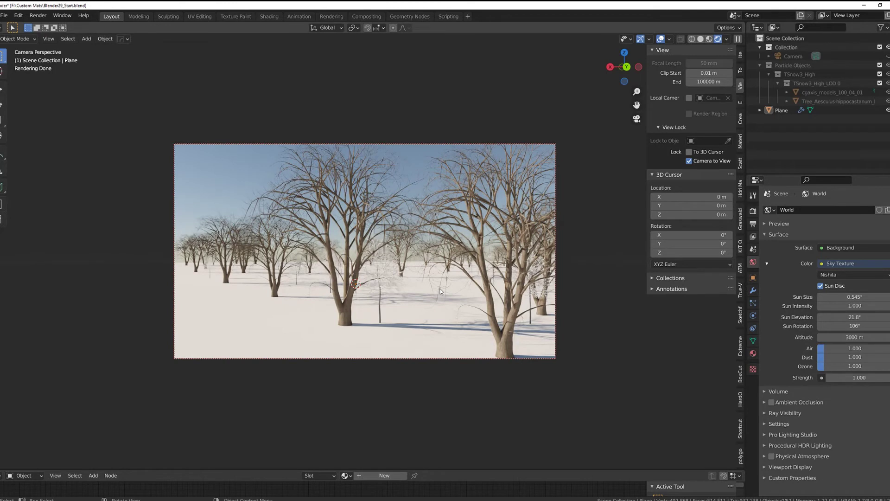
{"action": "mouse_move", "coordinate": [436, 292]}
{"action": "middle_mouse_down"}
{"action": "mouse_move", "coordinate": [428, 288]}
{"action": "mouse_move", "coordinate": [448, 294]}
{"action": "middle_mouse_up"}
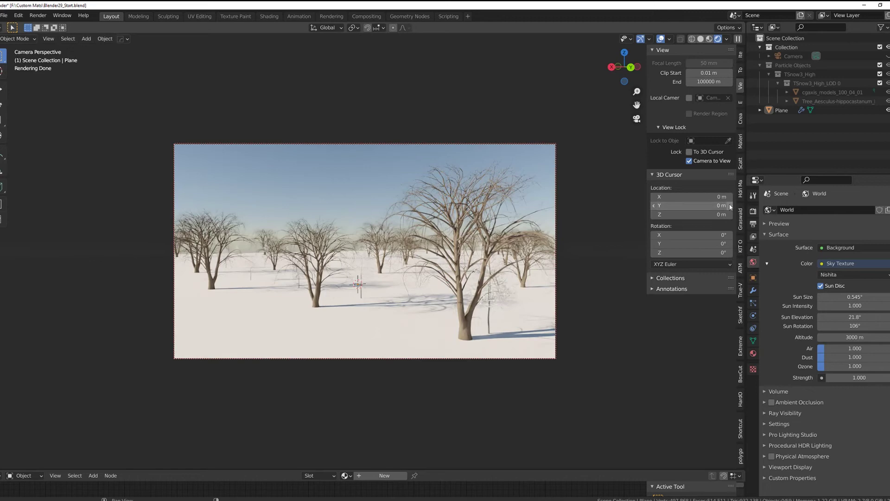
{"action": "left_click", "coordinate": [485, 273]}
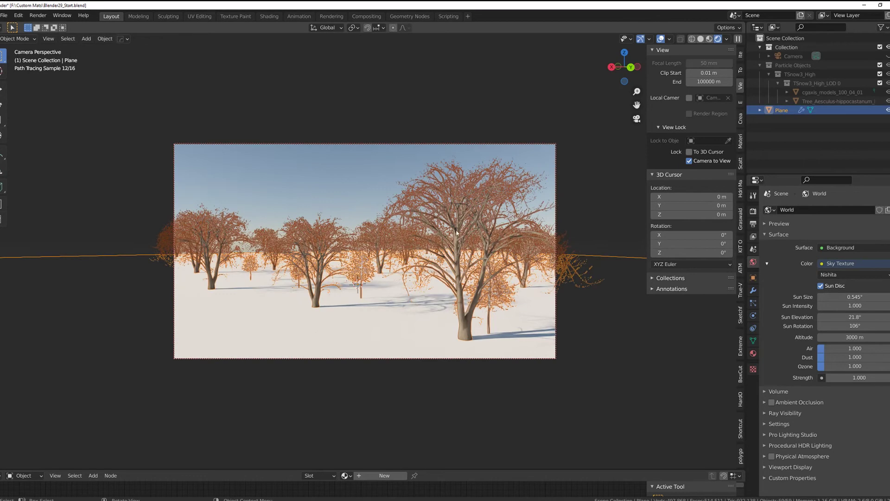
{"action": "left_click", "coordinate": [368, 188]}
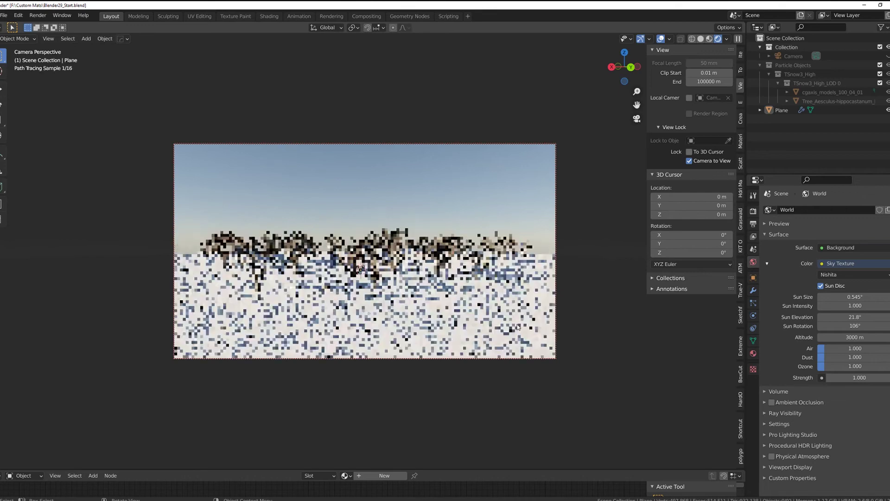
{"action": "left_click_drag", "start_coordinate": [516, 324], "coordinate": [484, 327]}
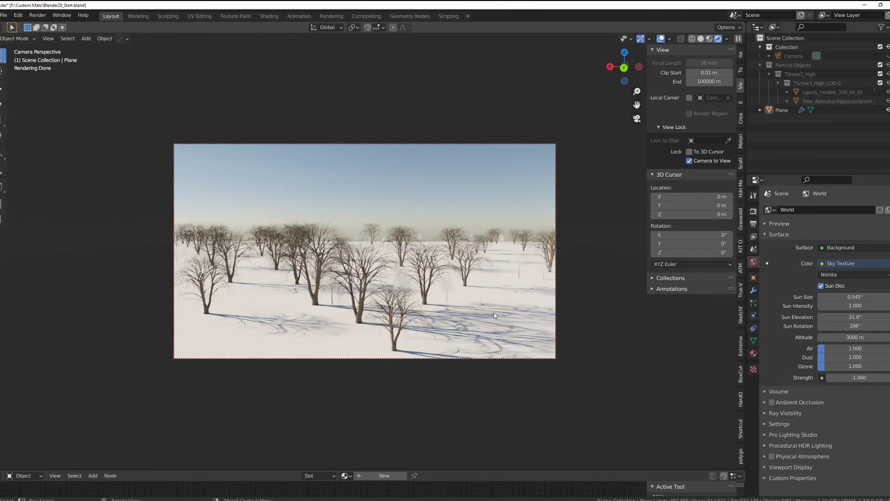
{"action": "left_click", "coordinate": [494, 315]}
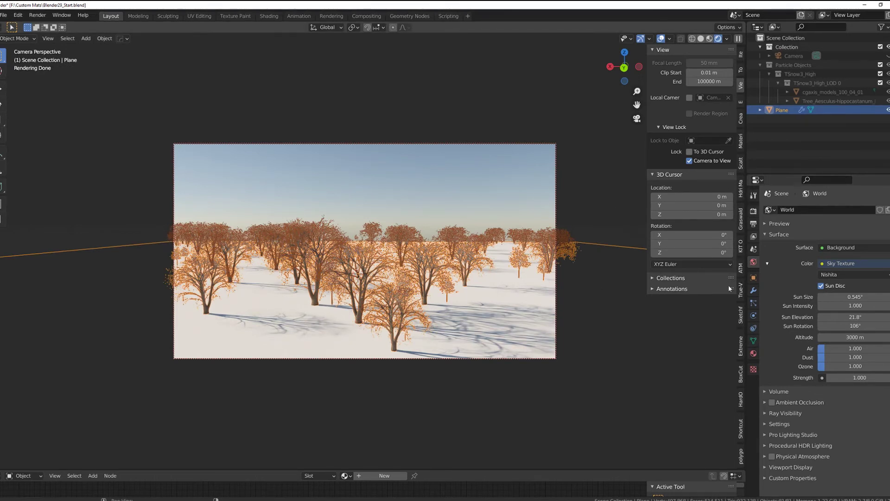
Scatter Shrubs1 shrubs across the snow plane with True Terrain.
{"action": "left_click", "coordinate": [740, 289]}
{"action": "left_click", "coordinate": [696, 95]}
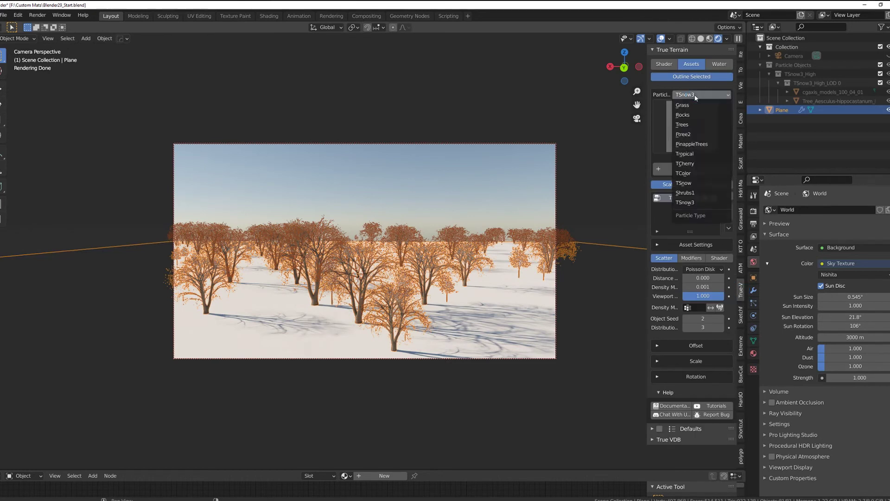
{"action": "left_click", "coordinate": [706, 189]}
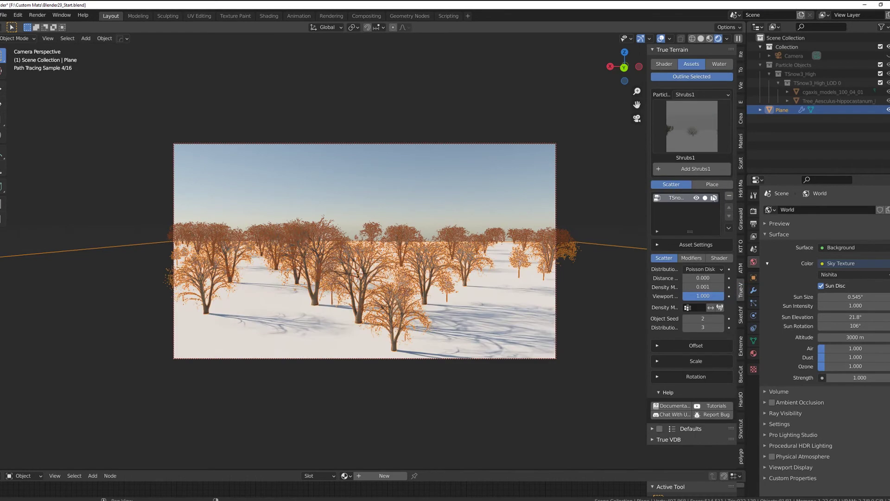
{"action": "left_click", "coordinate": [688, 168]}
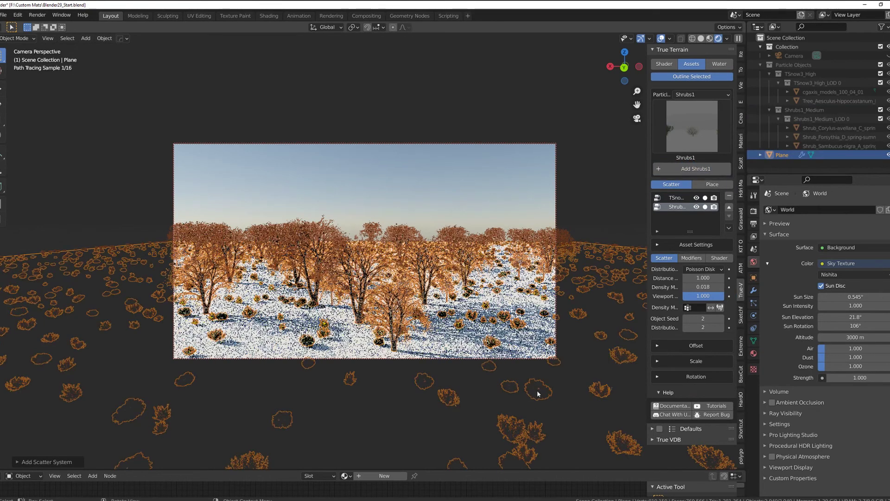
Add a Camera cull modifier to the Shrubs1 scatter using the scene Camera.
{"action": "left_click", "coordinate": [691, 258]}
{"action": "left_click", "coordinate": [691, 272]}
{"action": "left_click", "coordinate": [682, 284]}
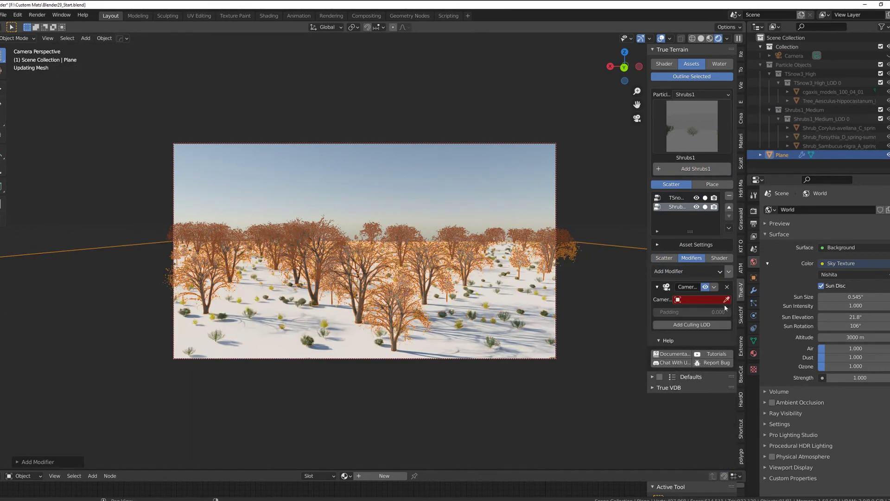
{"action": "left_click", "coordinate": [703, 299]}
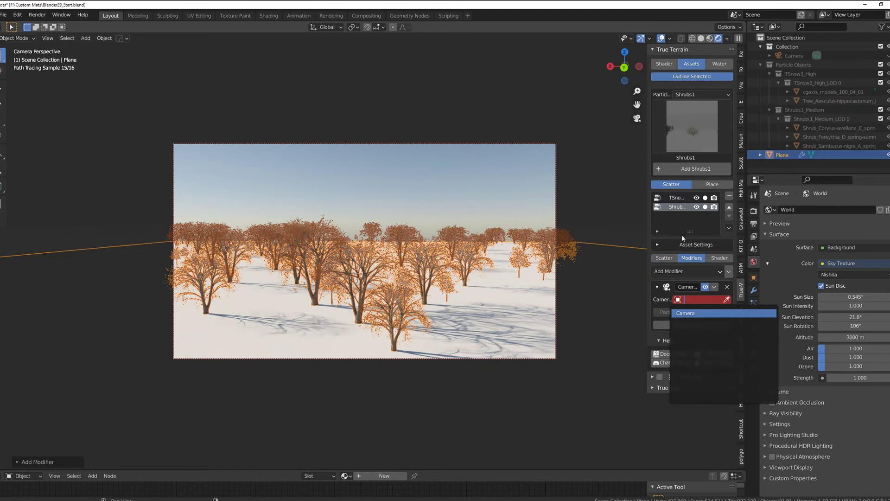
{"action": "key", "text": "Return"}
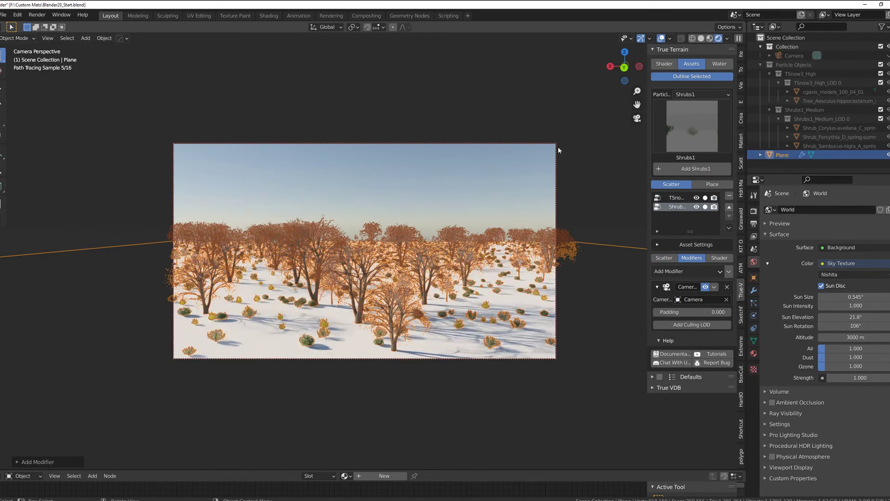
{"action": "left_click", "coordinate": [631, 355]}
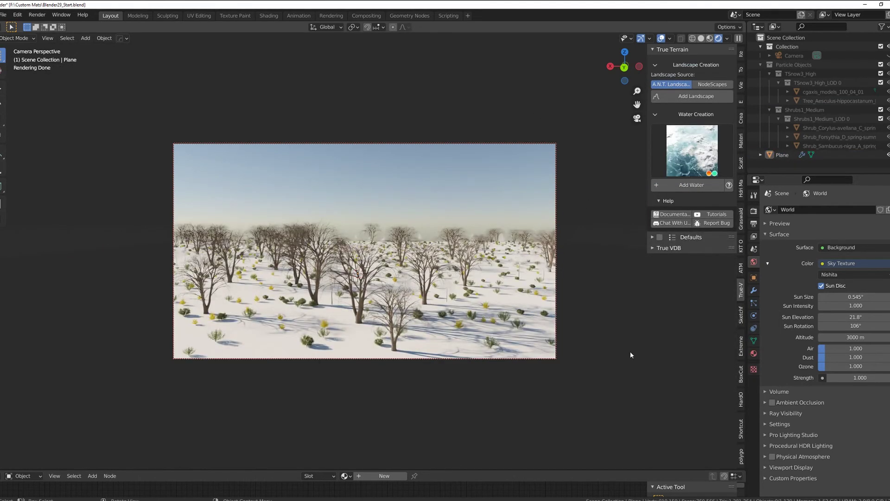